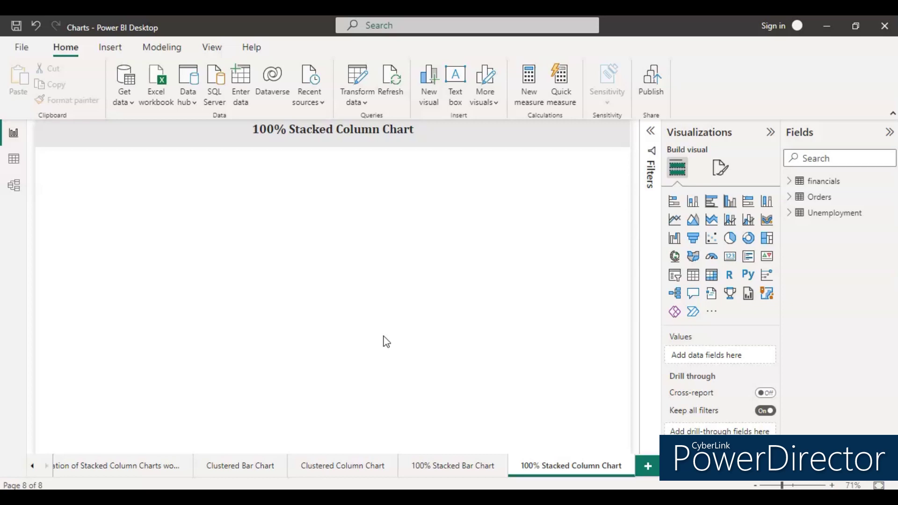
- Switch to Data view to display the Orders table's 51,290 rows
{"action": "left_click", "coordinate": [377, 342]}
{"action": "left_click", "coordinate": [14, 164]}
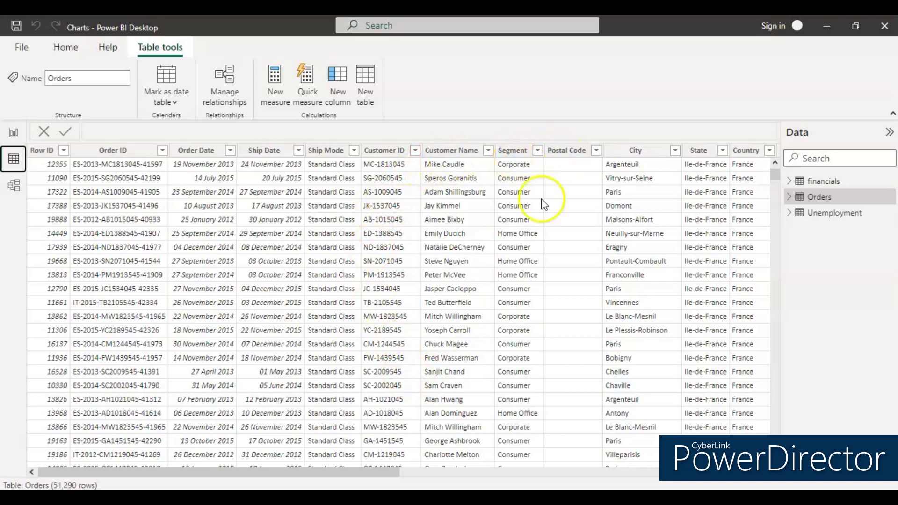
- Scroll across the Orders table to the Profit and Shipping Cost columns, then return to report view
{"action": "left_click_drag", "start_coordinate": [381, 473], "coordinate": [639, 484]}
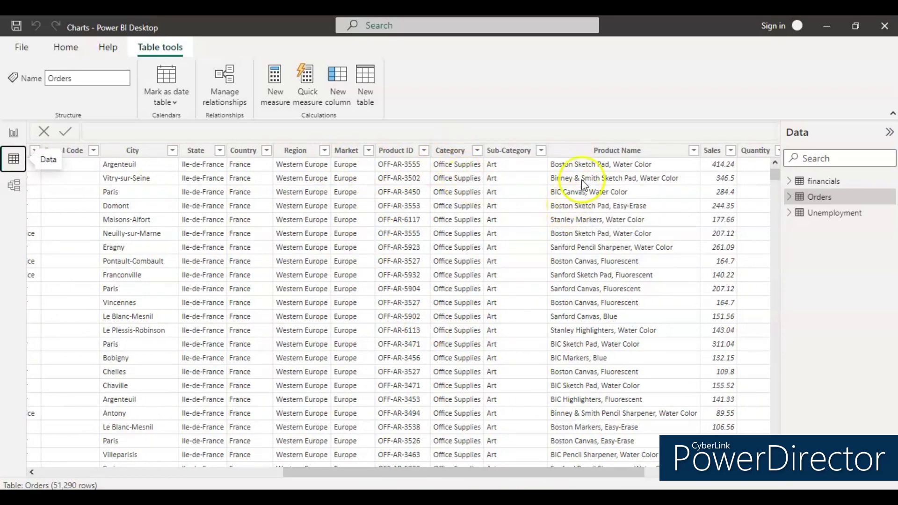
{"action": "left_click_drag", "start_coordinate": [624, 475], "coordinate": [726, 483]}
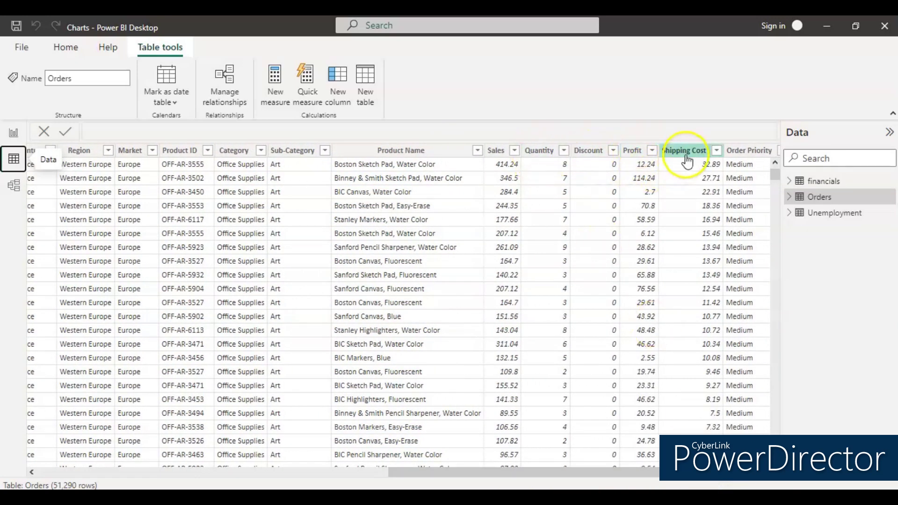
{"action": "left_click_drag", "start_coordinate": [718, 482], "coordinate": [293, 387]}
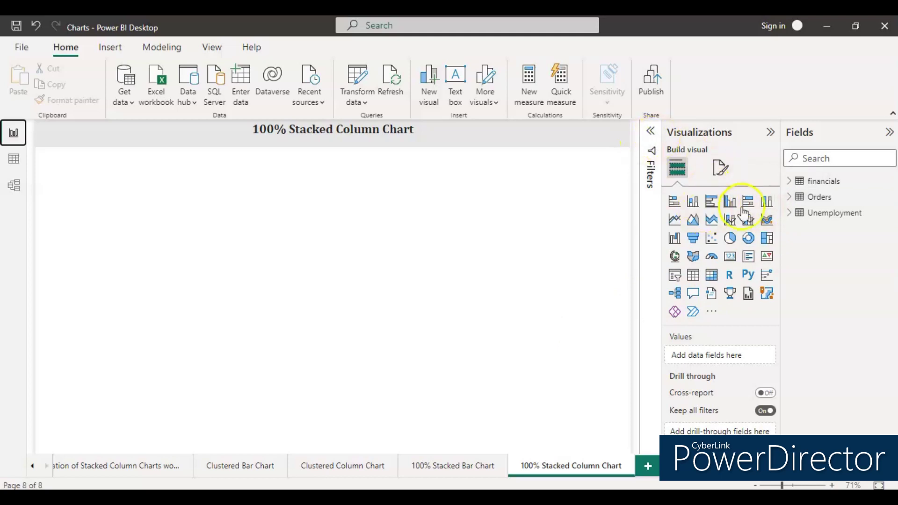
- Add a 100% stacked column chart to the page and resize it taller and narrower
{"action": "left_click", "coordinate": [767, 206]}
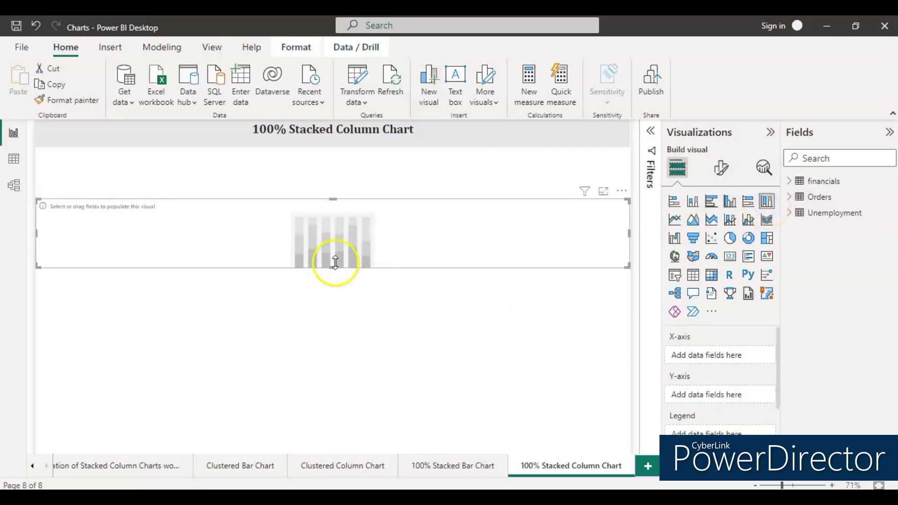
{"action": "left_click_drag", "start_coordinate": [332, 266], "coordinate": [337, 346]}
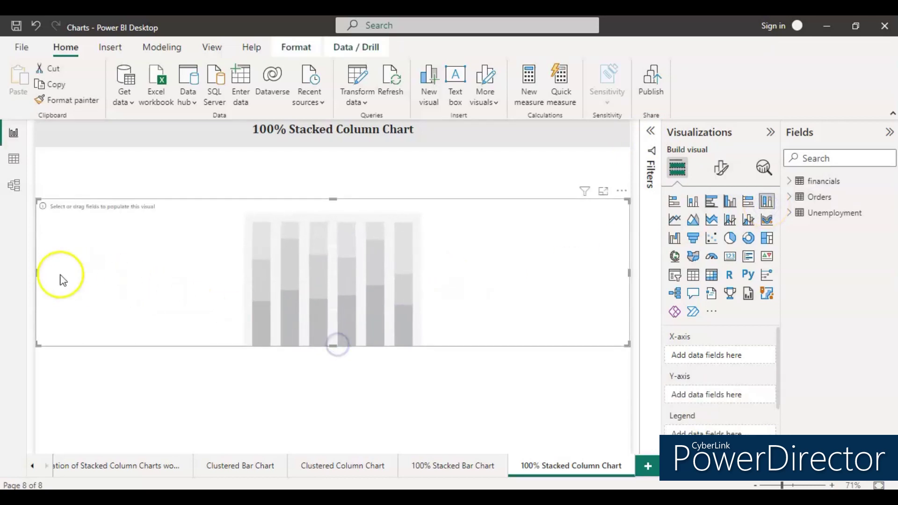
{"action": "left_click_drag", "start_coordinate": [40, 276], "coordinate": [57, 279]}
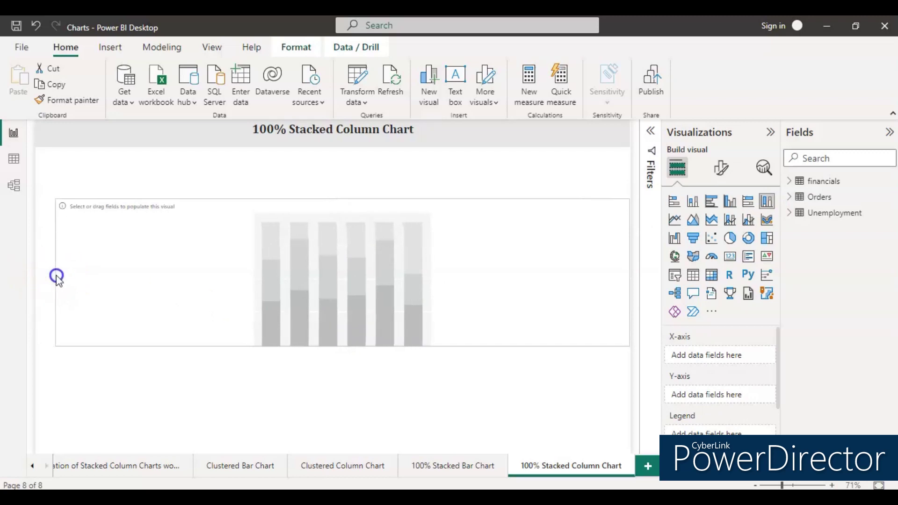
{"action": "left_click_drag", "start_coordinate": [632, 275], "coordinate": [612, 262]}
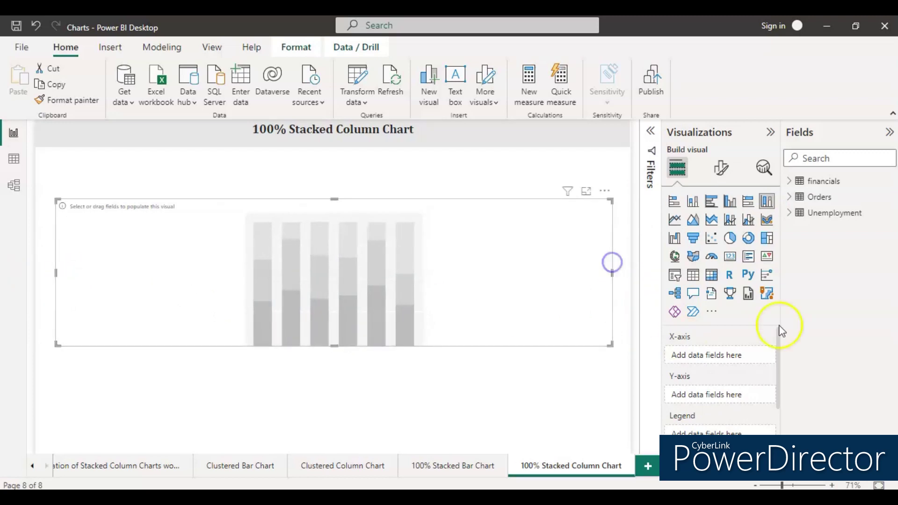
- Put Order Date on the X-axis, Sum of Profit on the Y-axis and Segment in the Legend
{"action": "left_click", "coordinate": [790, 197]}
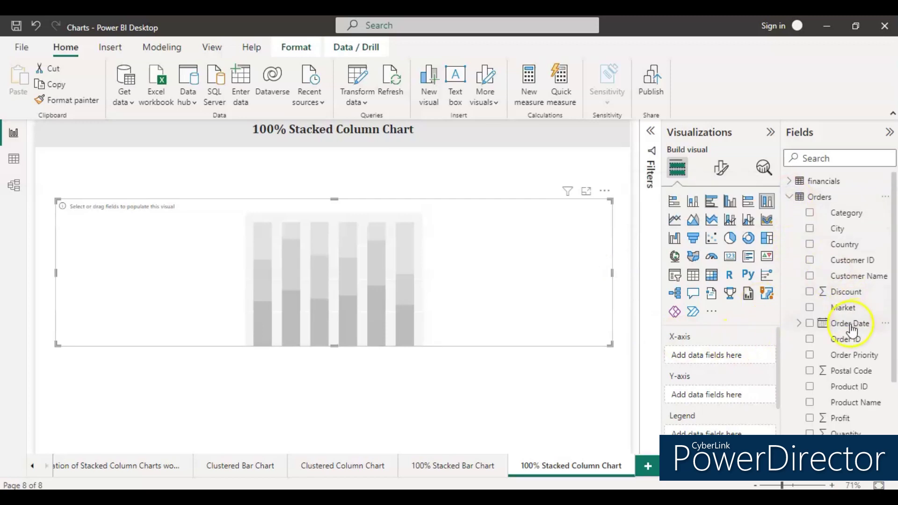
{"action": "left_click_drag", "start_coordinate": [852, 328], "coordinate": [741, 354]}
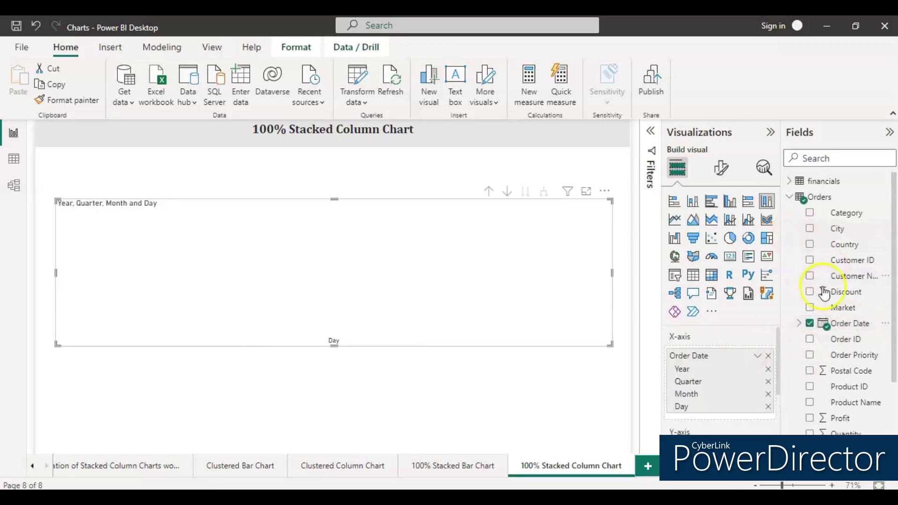
{"action": "scroll", "coordinate": [831, 309], "scroll_direction": "down", "scroll_amount": 4}
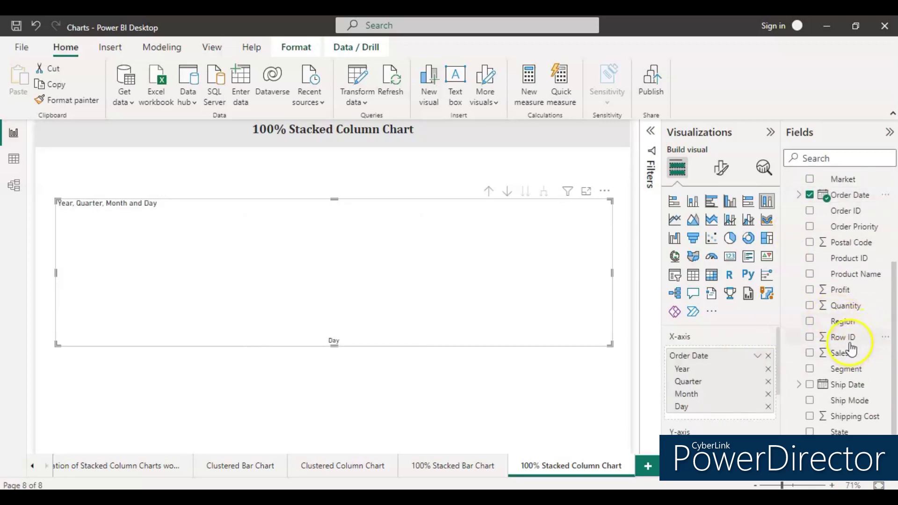
{"action": "left_click_drag", "start_coordinate": [840, 293], "coordinate": [730, 447]}
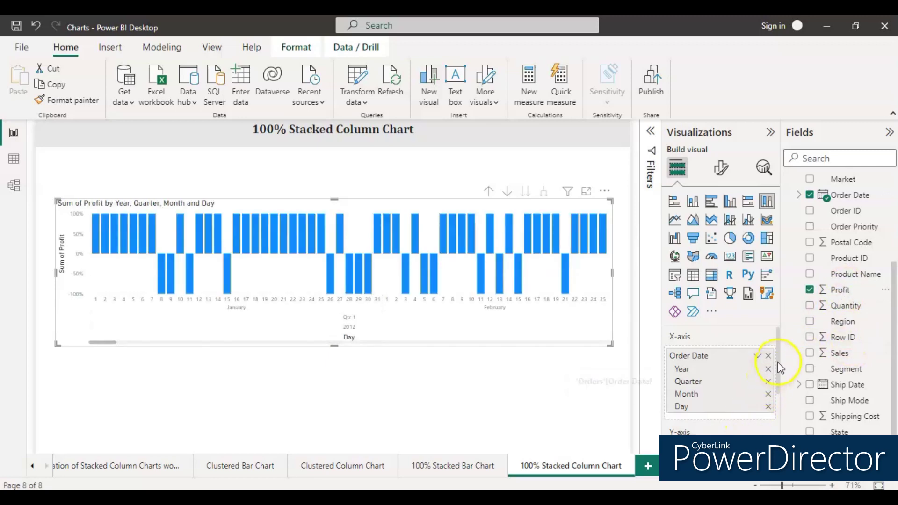
{"action": "left_click_drag", "start_coordinate": [779, 356], "coordinate": [778, 412]}
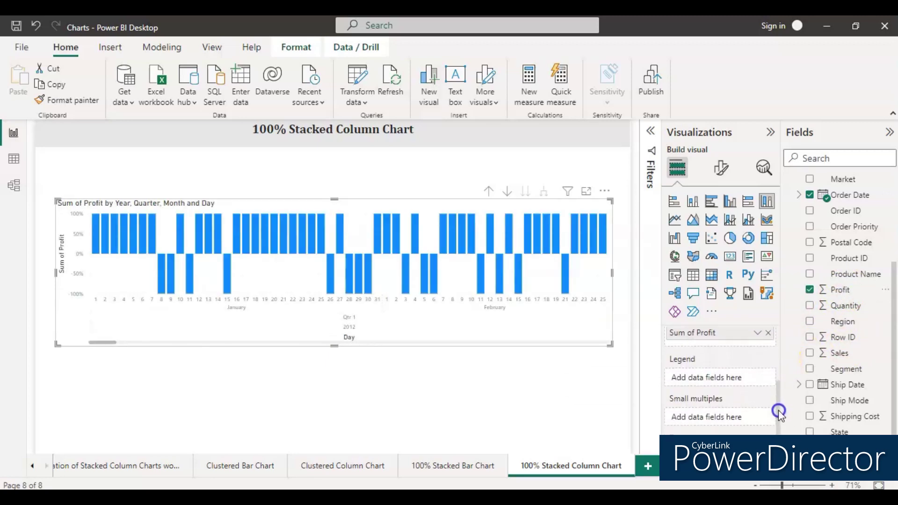
{"action": "scroll", "coordinate": [827, 323], "scroll_direction": "up", "scroll_amount": 5}
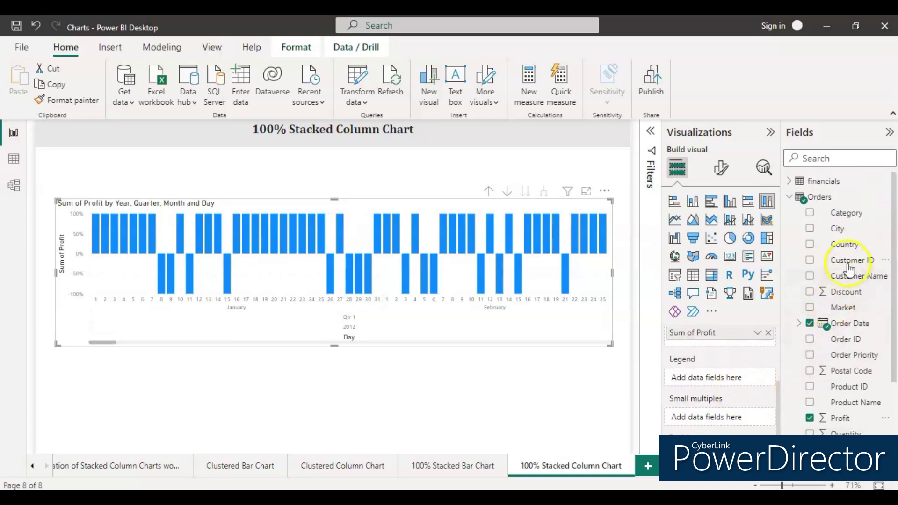
{"action": "scroll", "coordinate": [842, 281], "scroll_direction": "down", "scroll_amount": 4}
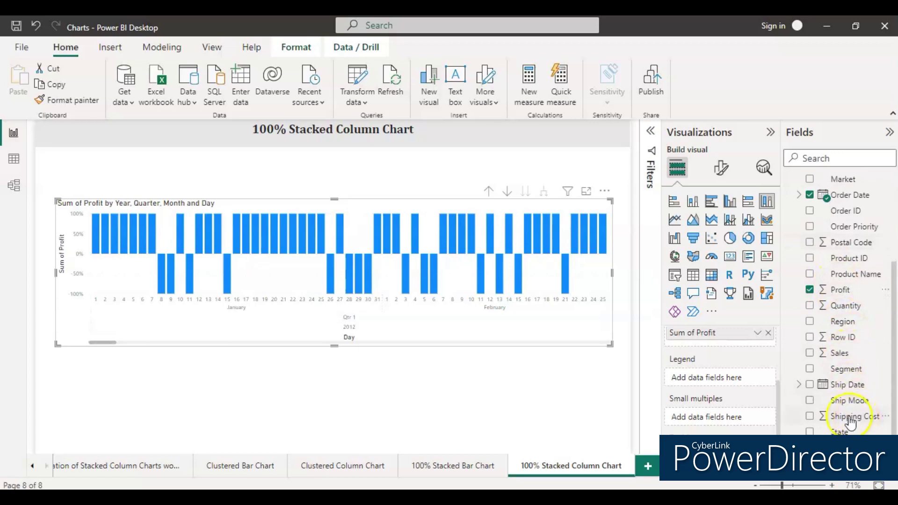
{"action": "left_click_drag", "start_coordinate": [842, 371], "coordinate": [730, 380]}
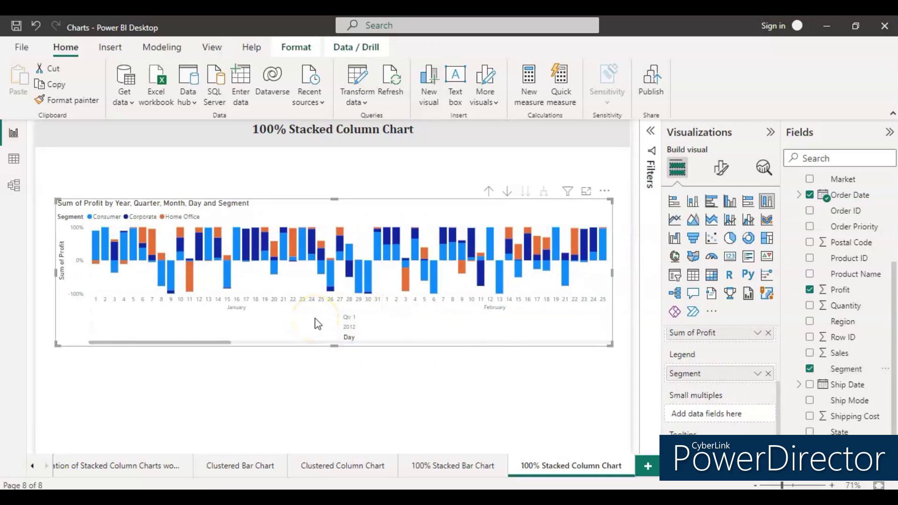
{"action": "mouse_move", "coordinate": [313, 254]}
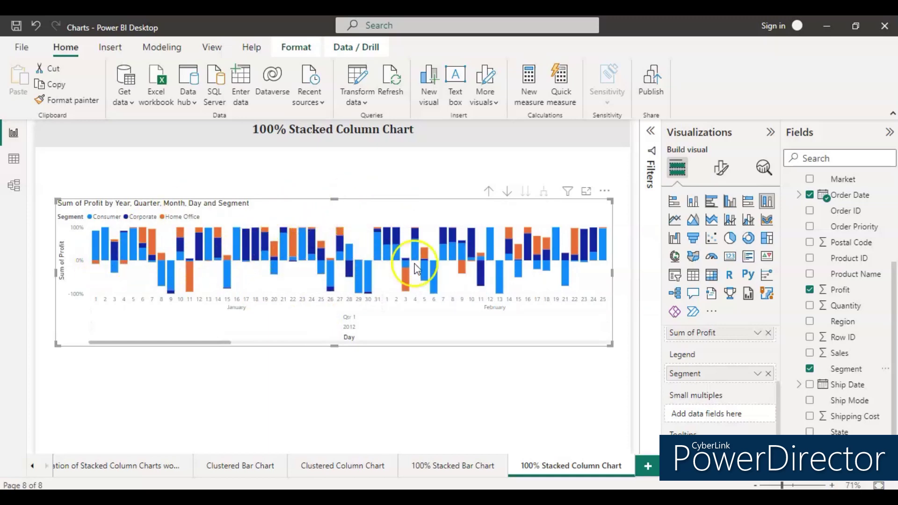
{"action": "mouse_move", "coordinate": [124, 272]}
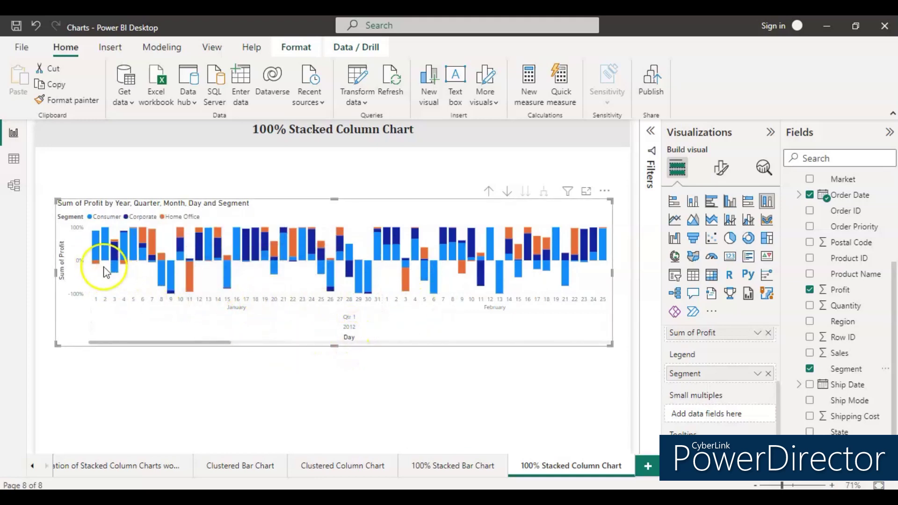
{"action": "mouse_move", "coordinate": [93, 252]}
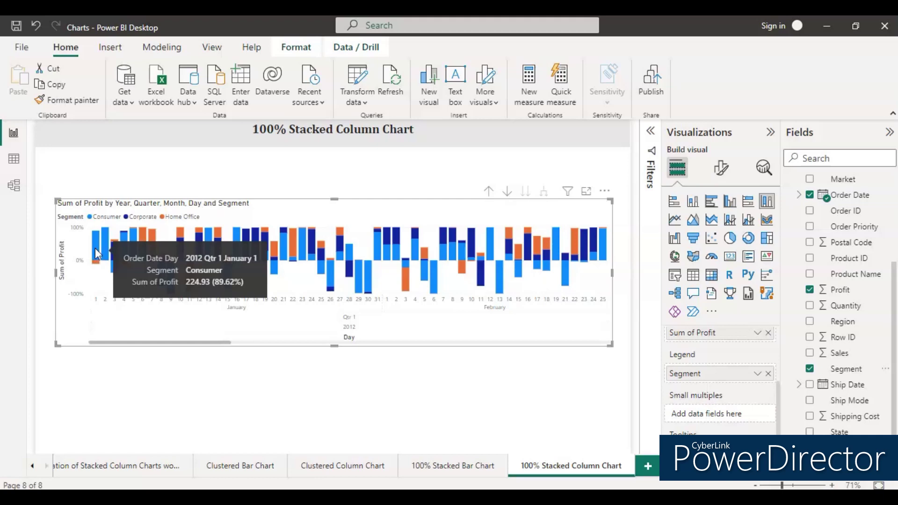
{"action": "left_click", "coordinate": [162, 221]}
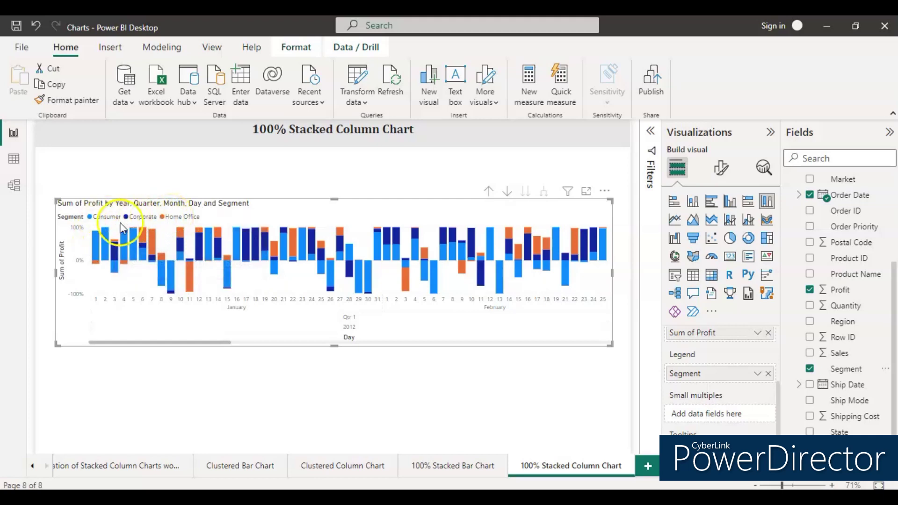
{"action": "left_click", "coordinate": [111, 240]}
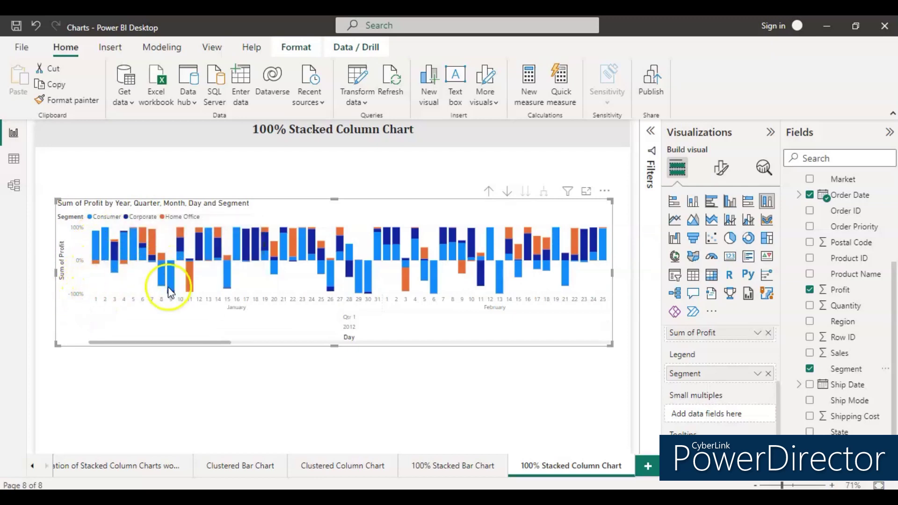
{"action": "mouse_move", "coordinate": [175, 279]}
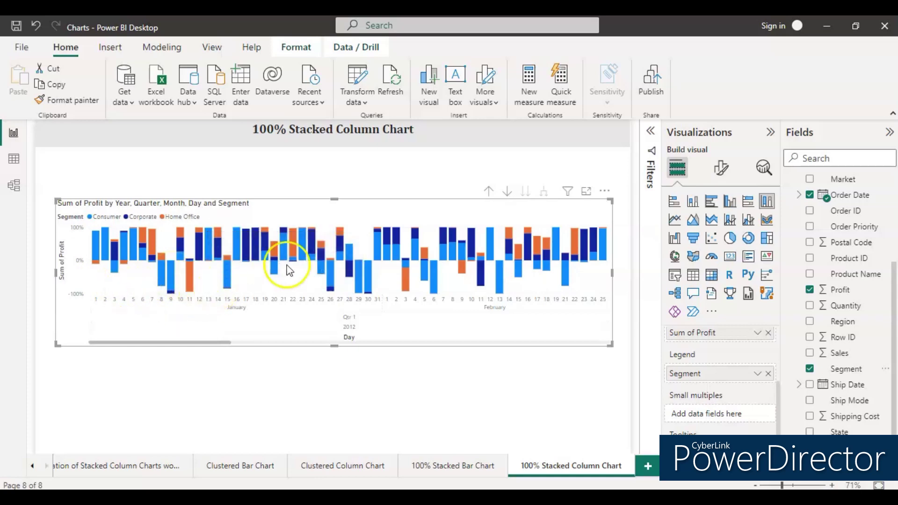
{"action": "left_click", "coordinate": [228, 343]}
{"action": "left_click_drag", "start_coordinate": [228, 343], "coordinate": [175, 338]}
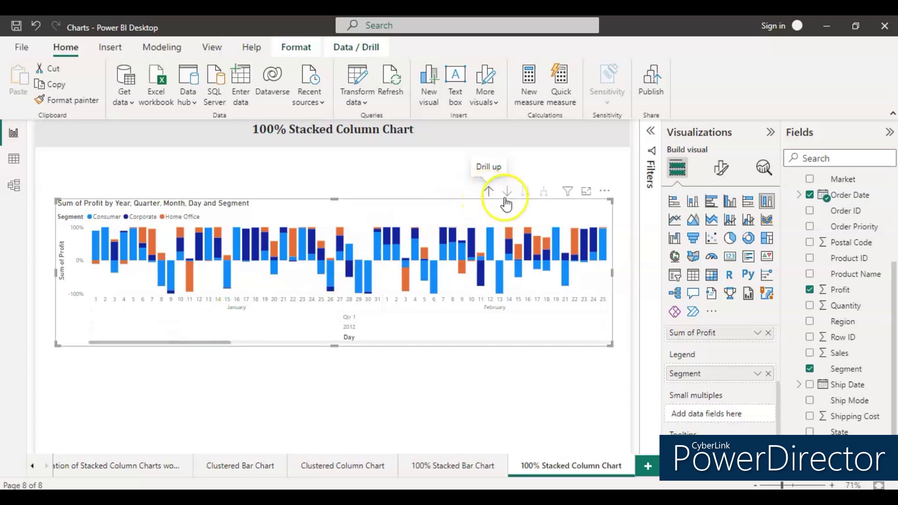
- Drill the chart's dates up to quarter level for 2012–2015 and make the chart taller
{"action": "left_click", "coordinate": [487, 191]}
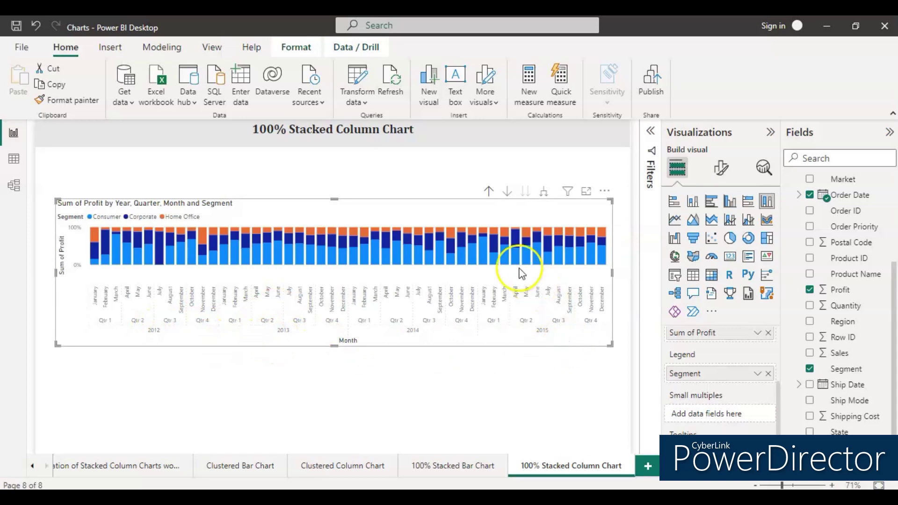
{"action": "left_click", "coordinate": [489, 192]}
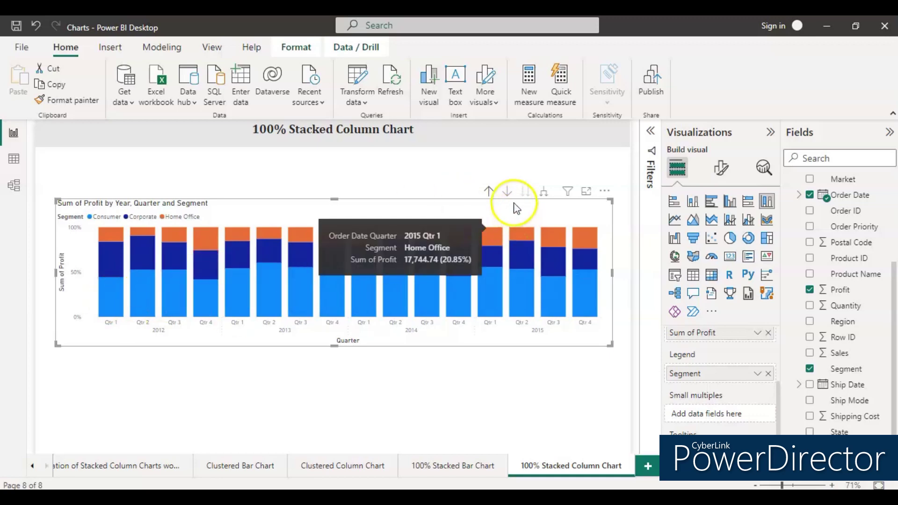
{"action": "left_click", "coordinate": [544, 194]}
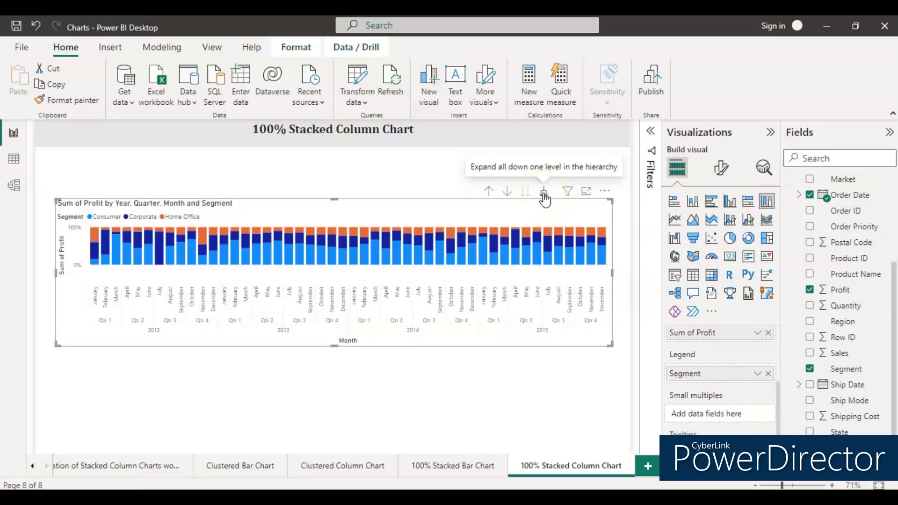
{"action": "left_click", "coordinate": [489, 196]}
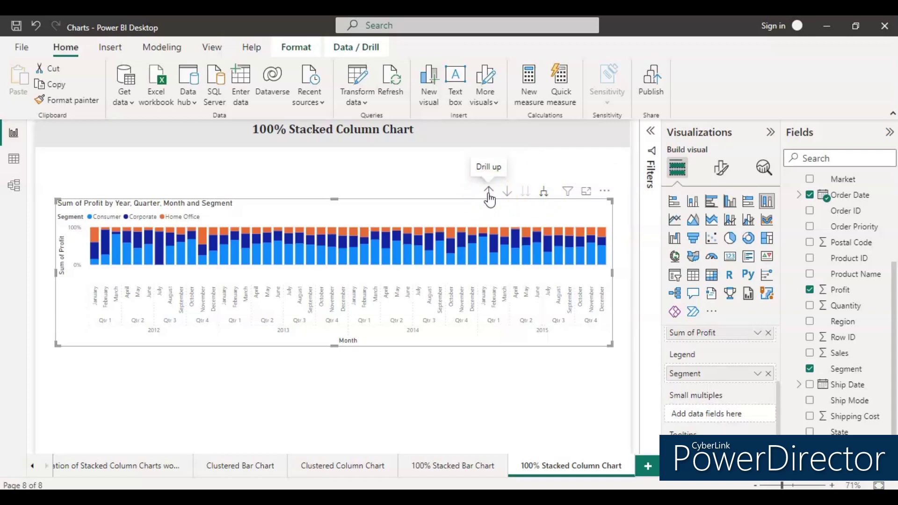
{"action": "left_click", "coordinate": [488, 196]}
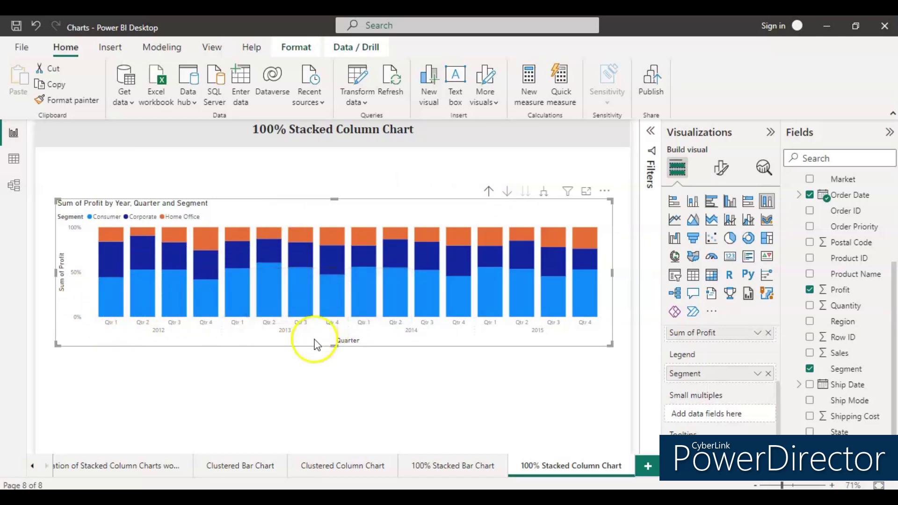
{"action": "left_click_drag", "start_coordinate": [334, 346], "coordinate": [334, 379]}
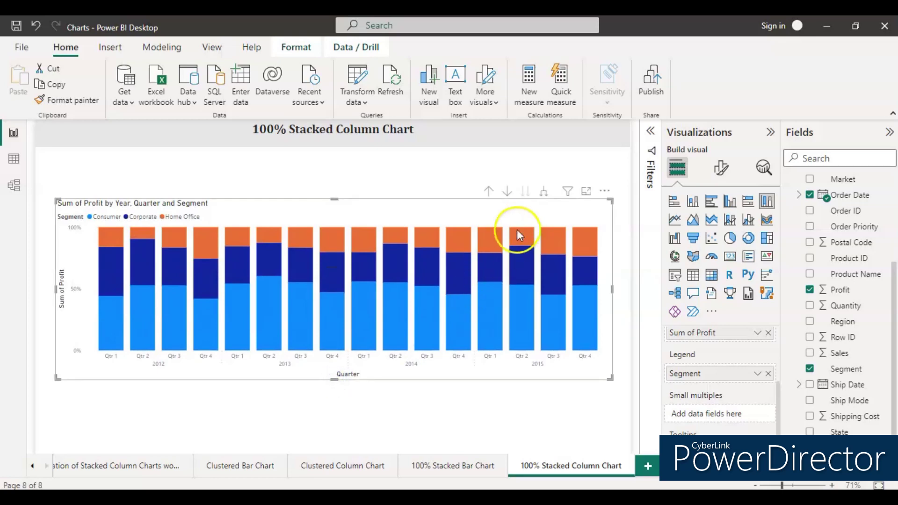
- Set the x-axis label font to size 10 and colour it black
{"action": "left_click", "coordinate": [721, 171]}
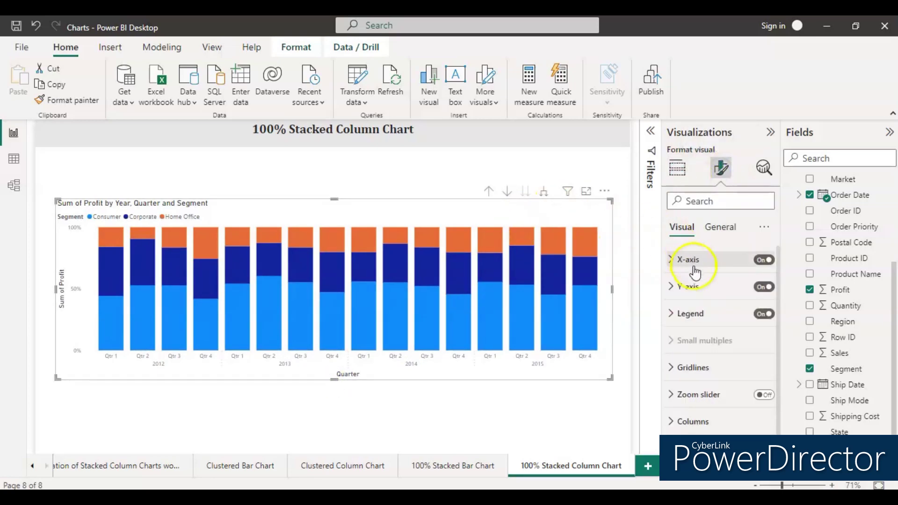
{"action": "left_click", "coordinate": [675, 261]}
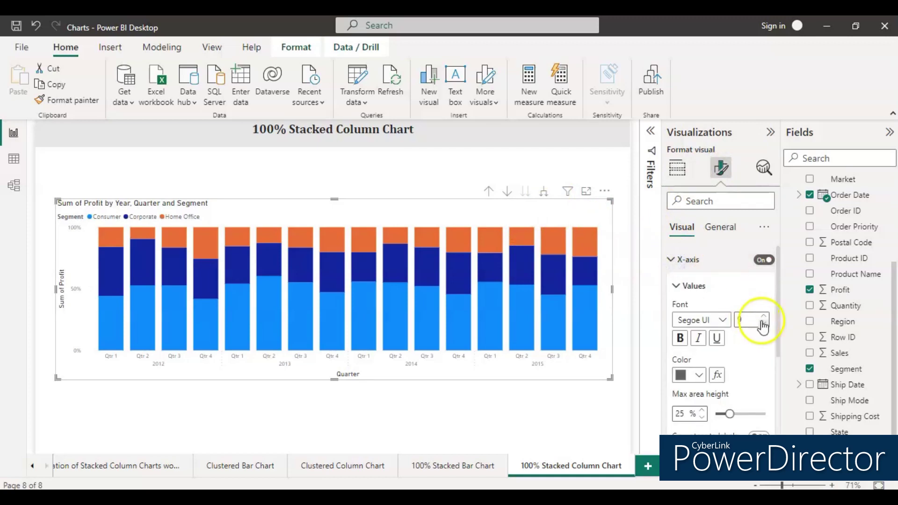
{"action": "left_click", "coordinate": [764, 318]}
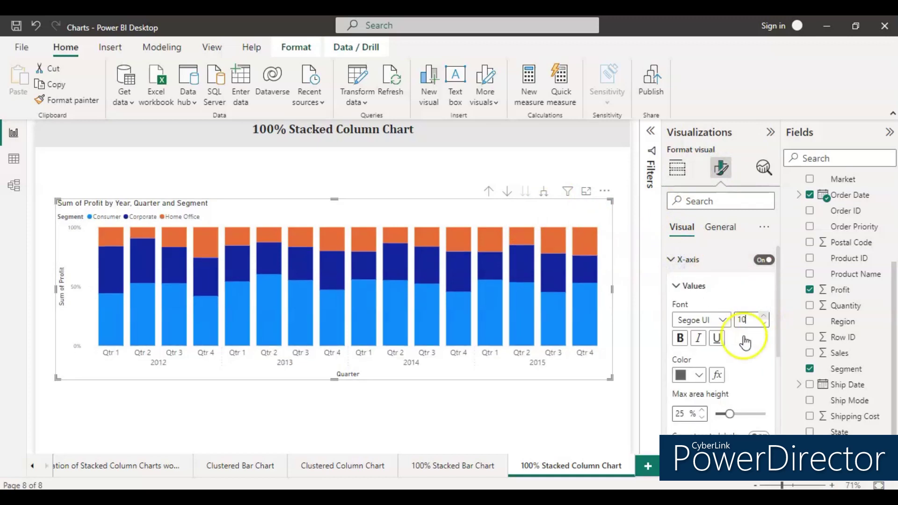
{"action": "left_click", "coordinate": [699, 376]}
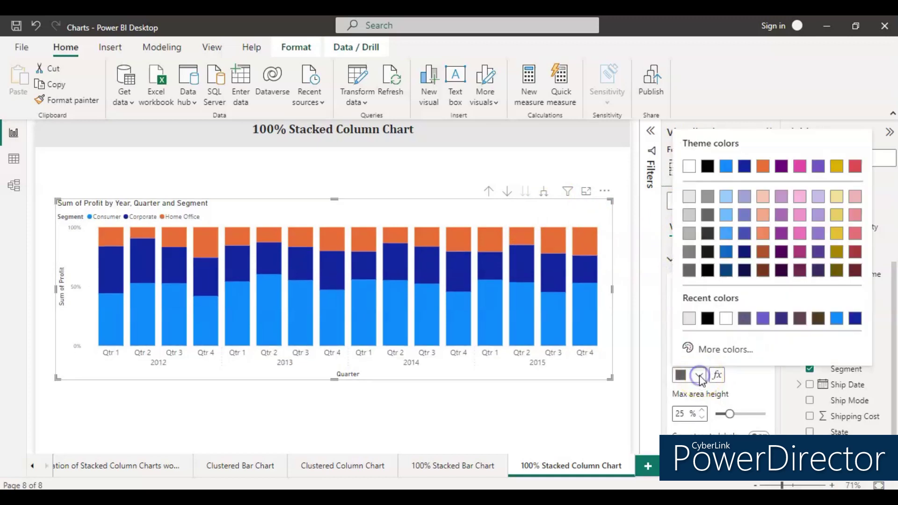
{"action": "left_click", "coordinate": [707, 319]}
{"action": "scroll", "coordinate": [743, 360], "scroll_direction": "down", "scroll_amount": 5}
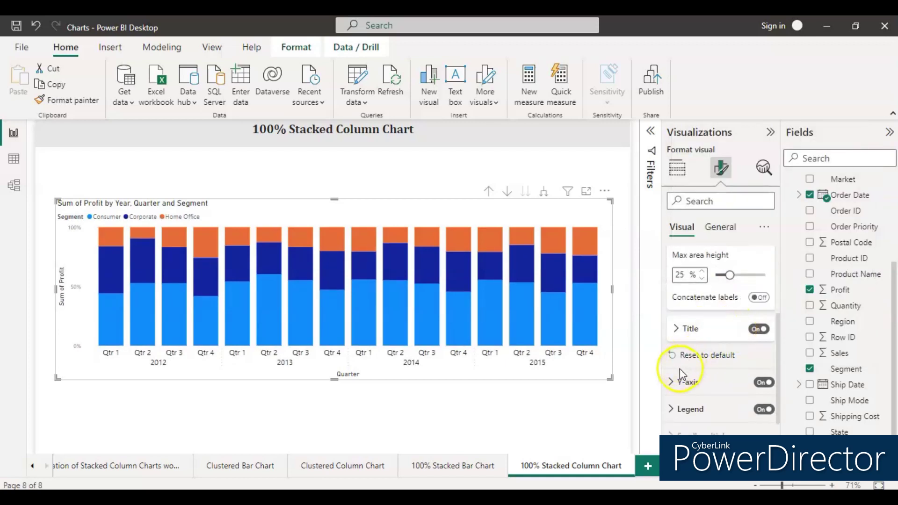
- Set the y-axis value labels to font size 12 in black
{"action": "left_click", "coordinate": [674, 381]}
{"action": "scroll", "coordinate": [722, 371], "scroll_direction": "down", "scroll_amount": 1}
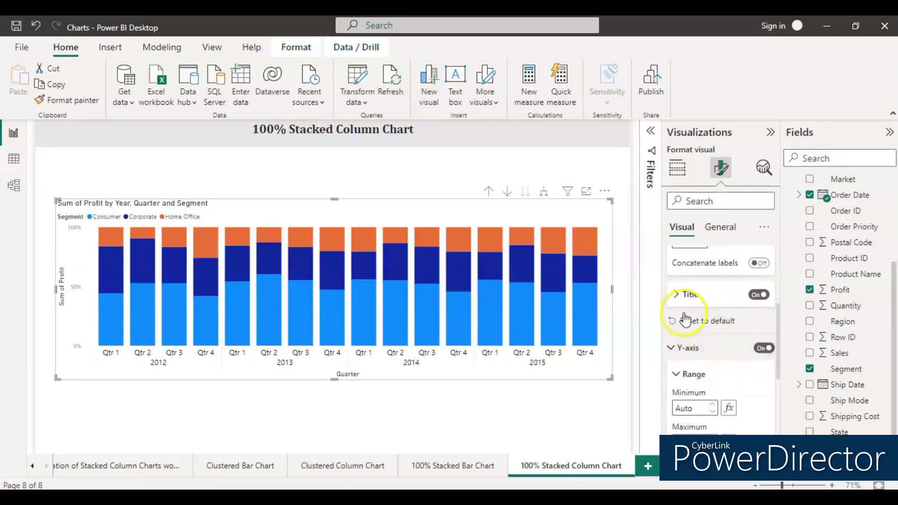
{"action": "left_click", "coordinate": [676, 294]}
{"action": "scroll", "coordinate": [728, 373], "scroll_direction": "down", "scroll_amount": 1}
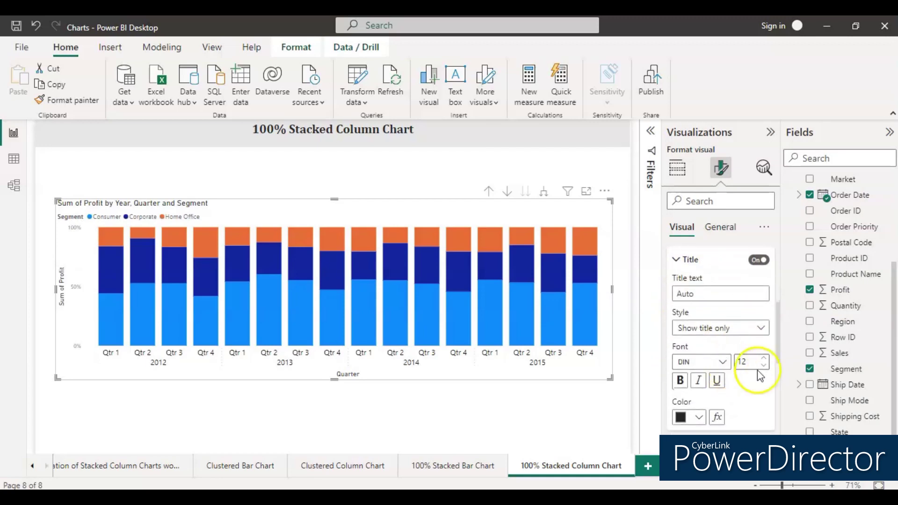
{"action": "left_click", "coordinate": [681, 265]}
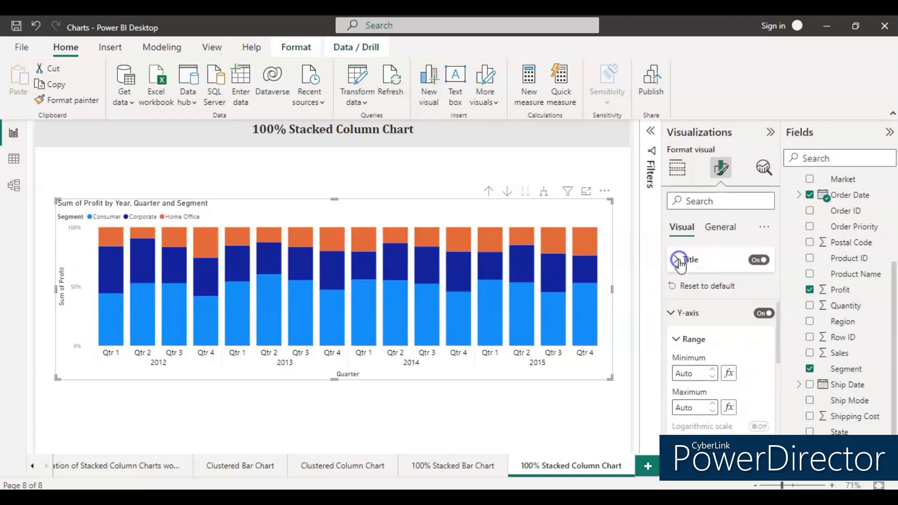
{"action": "scroll", "coordinate": [748, 355], "scroll_direction": "down", "scroll_amount": 4}
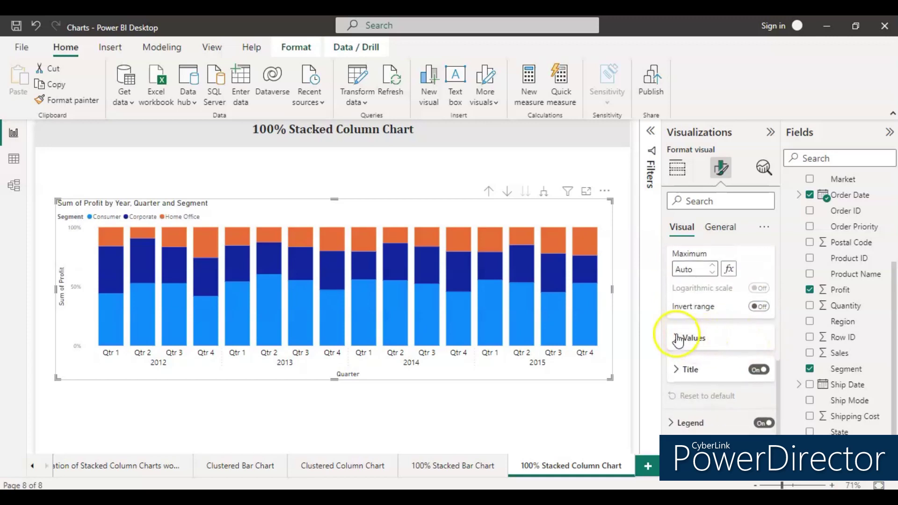
{"action": "left_click", "coordinate": [694, 342]}
{"action": "left_click", "coordinate": [764, 370]}
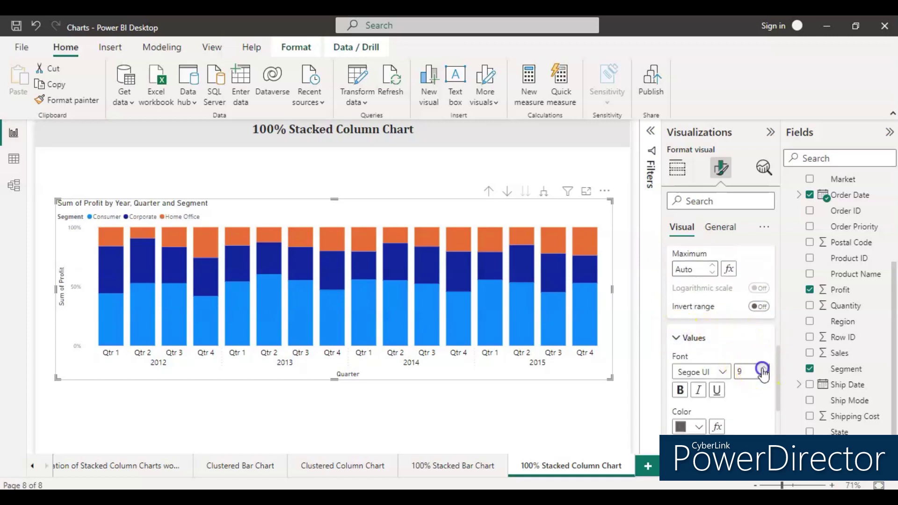
{"action": "left_click", "coordinate": [764, 368]}
{"action": "left_click", "coordinate": [764, 368]}
{"action": "left_click", "coordinate": [764, 369]}
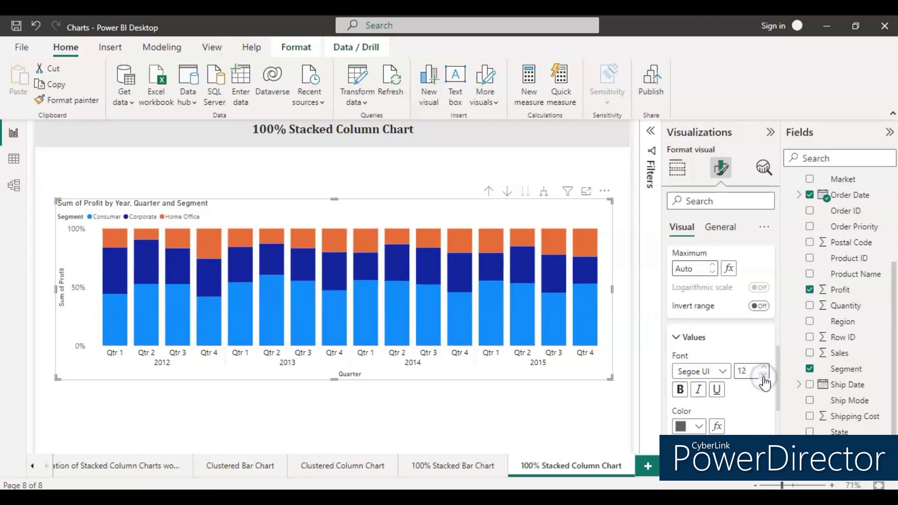
{"action": "left_click", "coordinate": [699, 426]}
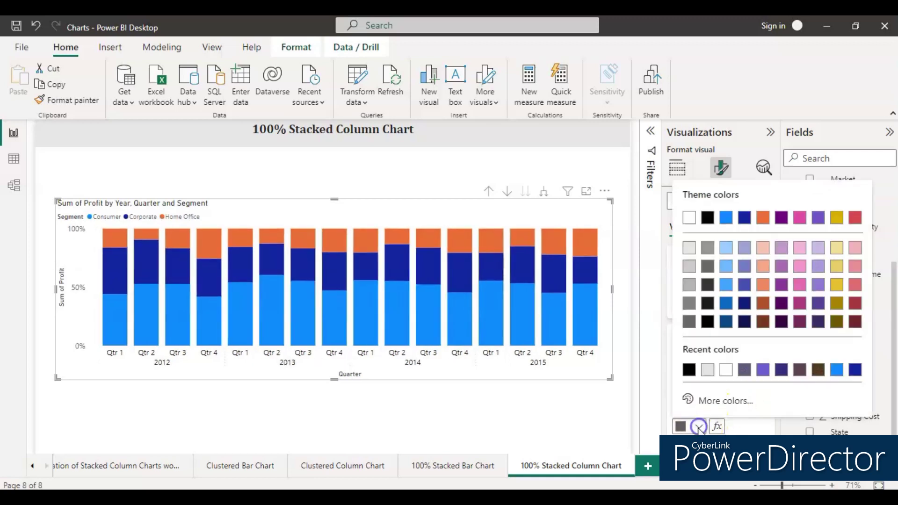
{"action": "left_click", "coordinate": [689, 370]}
- Expand the chart's legend formatting settings
{"action": "scroll", "coordinate": [744, 393], "scroll_direction": "down", "scroll_amount": 1}
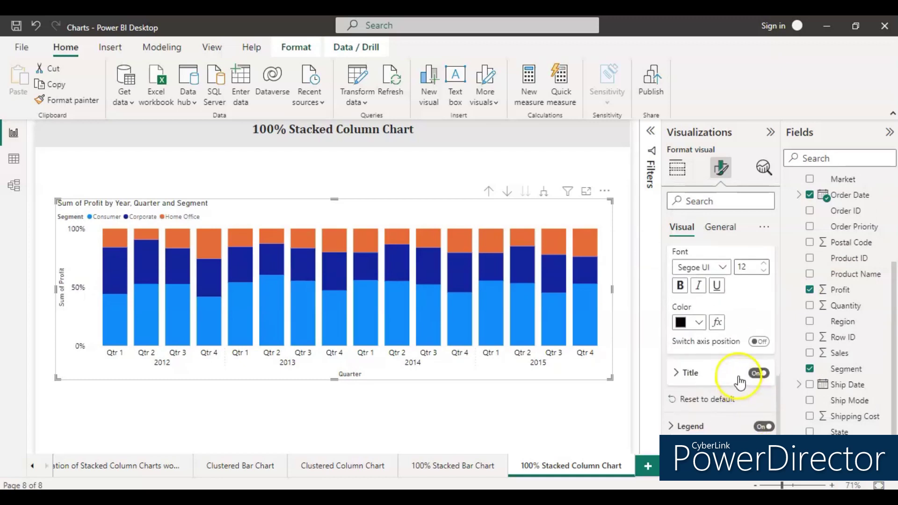
{"action": "scroll", "coordinate": [688, 381], "scroll_direction": "down", "scroll_amount": 2}
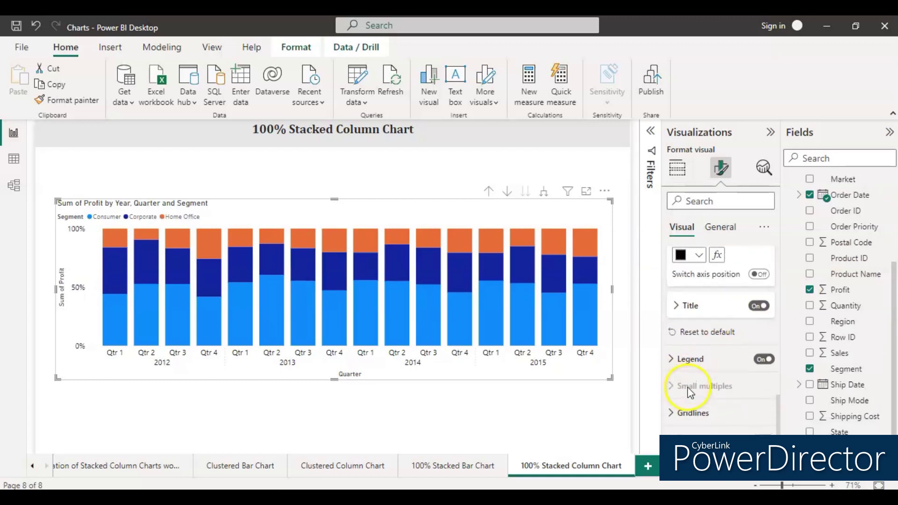
{"action": "left_click", "coordinate": [671, 359]}
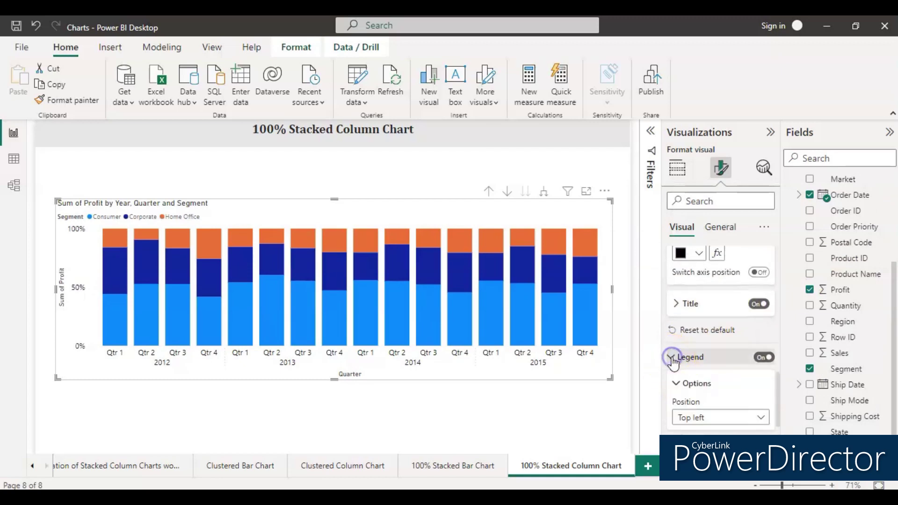
- Move the chart legend to the top right
{"action": "left_click", "coordinate": [758, 417]}
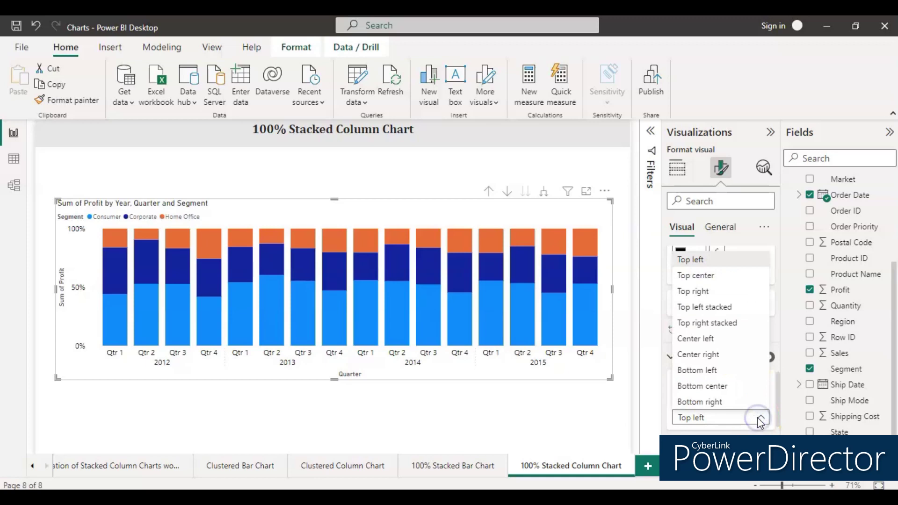
{"action": "left_click", "coordinate": [720, 291]}
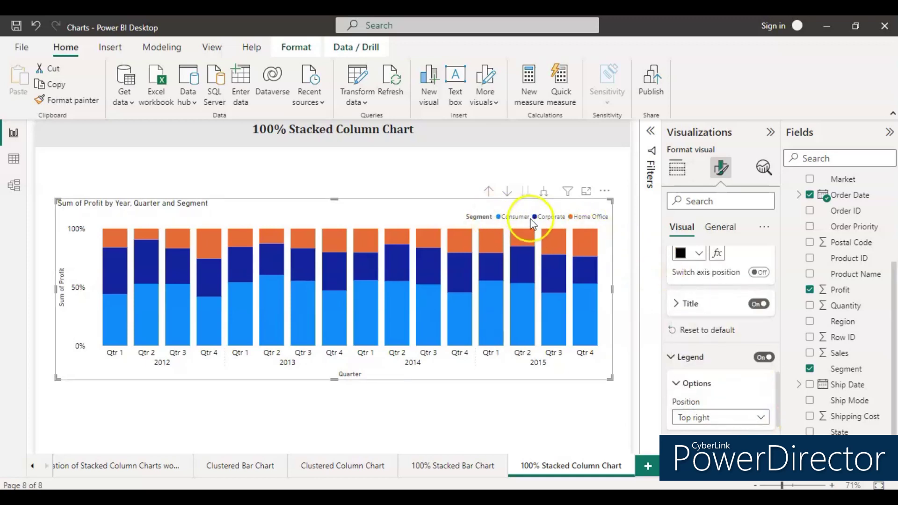
{"action": "scroll", "coordinate": [715, 370], "scroll_direction": "down", "scroll_amount": 3}
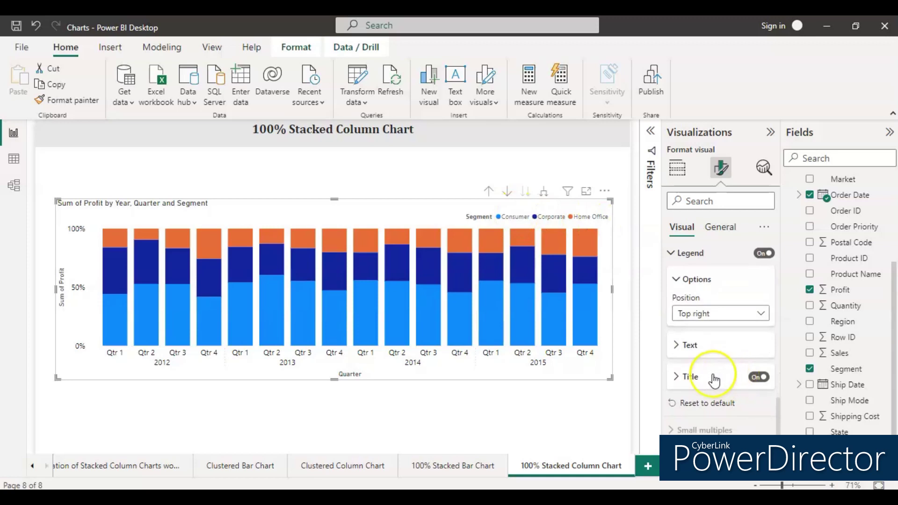
{"action": "left_click", "coordinate": [676, 377]}
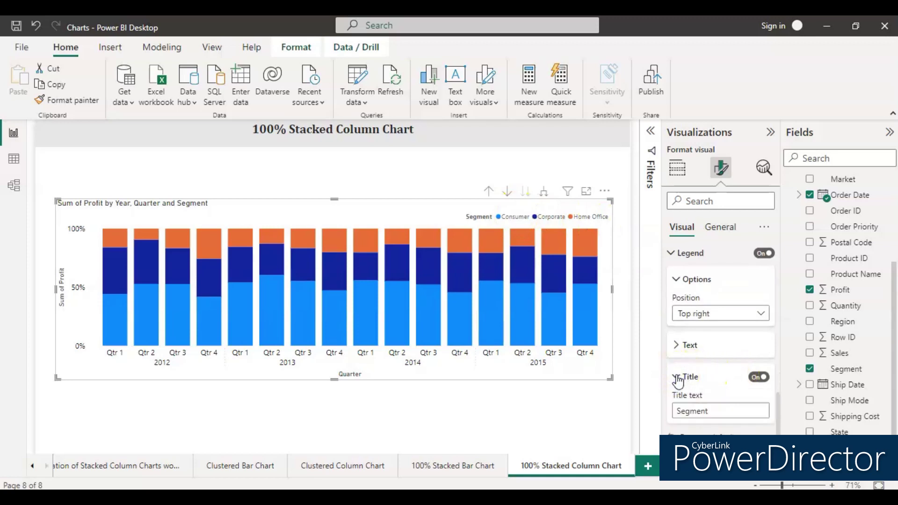
{"action": "left_click", "coordinate": [676, 377]}
{"action": "left_click", "coordinate": [677, 377]}
{"action": "left_click", "coordinate": [676, 377]}
{"action": "scroll", "coordinate": [676, 374], "scroll_direction": "down", "scroll_amount": 3}
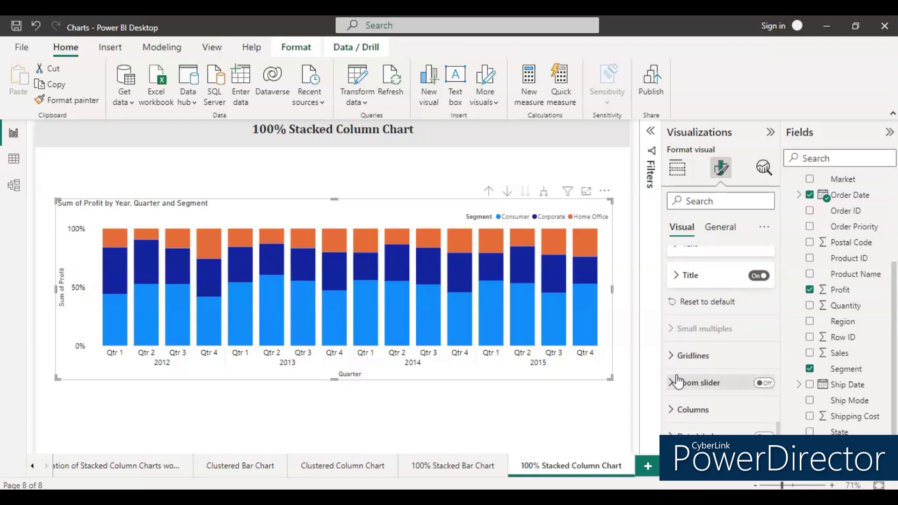
- Colour the segments: Consumer dark brown, Corporate blue, Home Office gold
{"action": "left_click", "coordinate": [674, 410]}
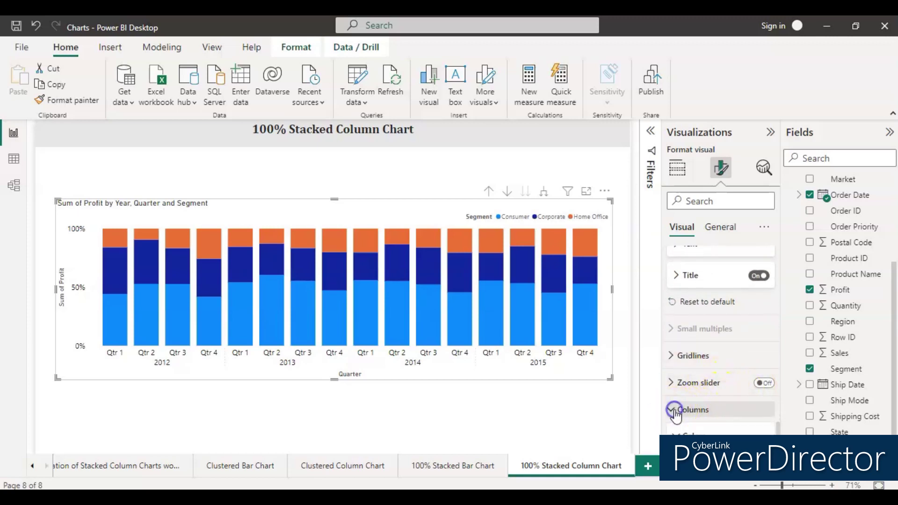
{"action": "scroll", "coordinate": [759, 369], "scroll_direction": "down", "scroll_amount": 1}
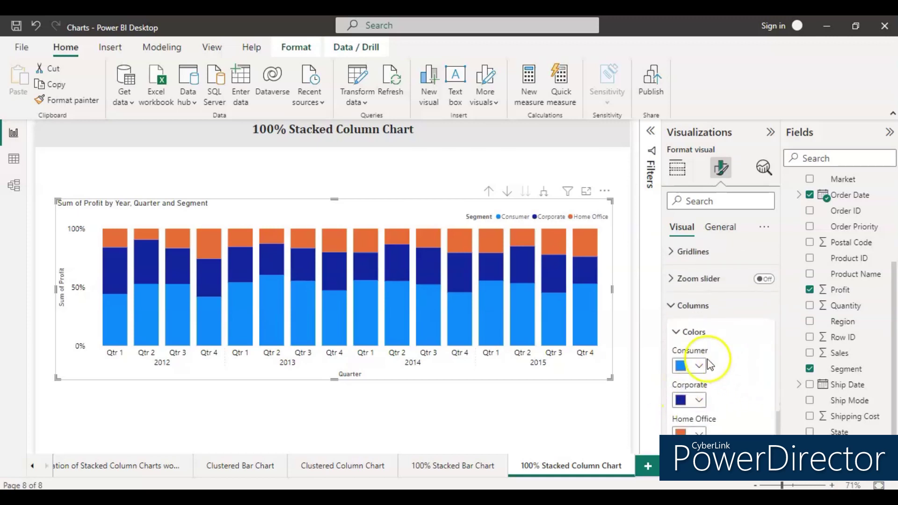
{"action": "left_click", "coordinate": [697, 366]}
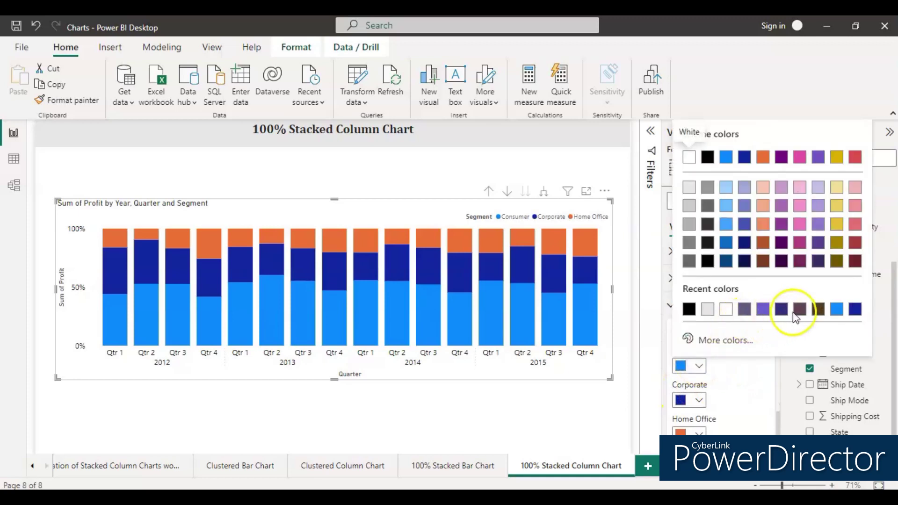
{"action": "left_click", "coordinate": [818, 309]}
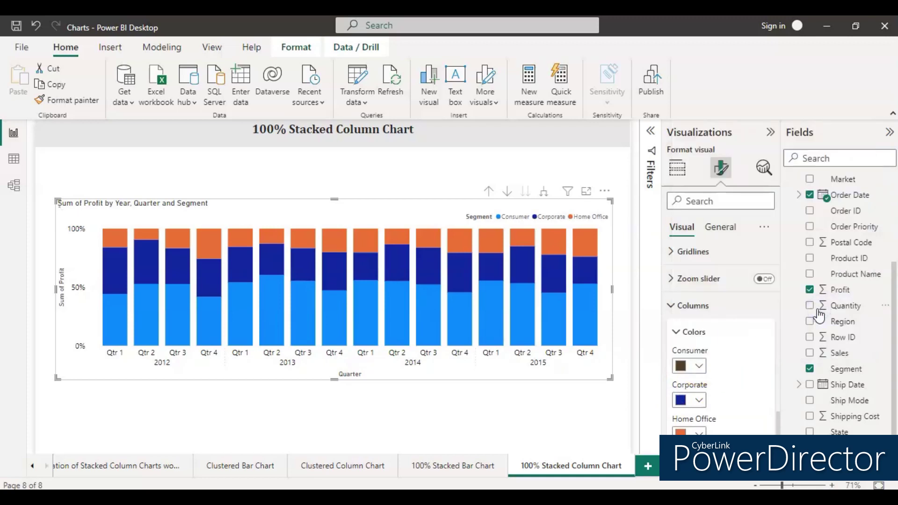
{"action": "left_click", "coordinate": [700, 403]}
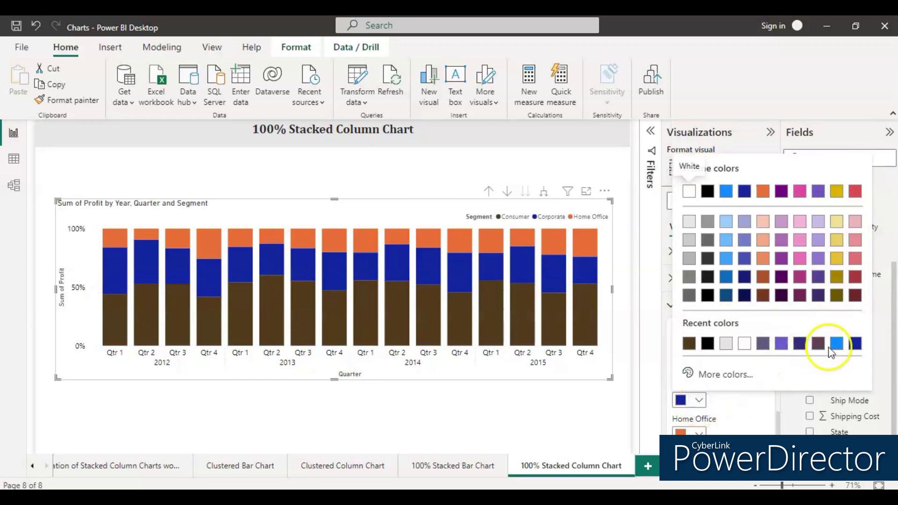
{"action": "left_click", "coordinate": [763, 344]}
{"action": "left_click", "coordinate": [746, 387]}
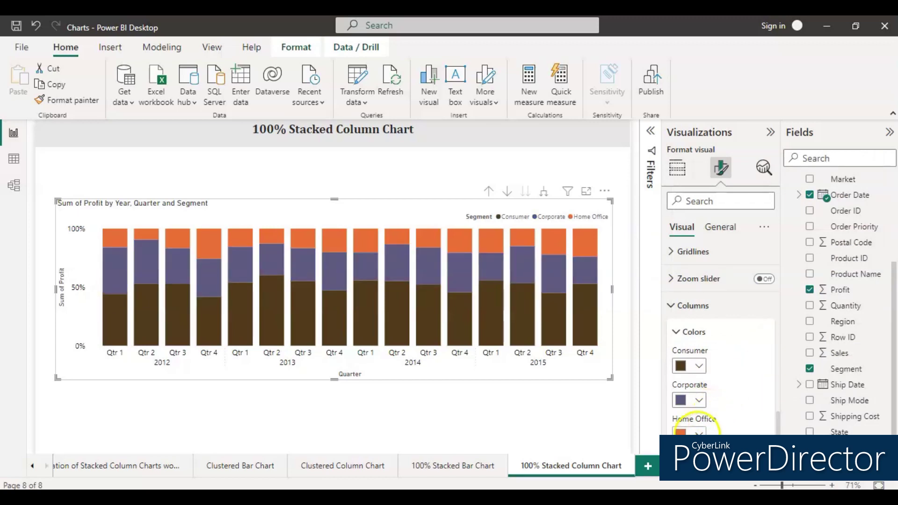
{"action": "left_click", "coordinate": [699, 400]}
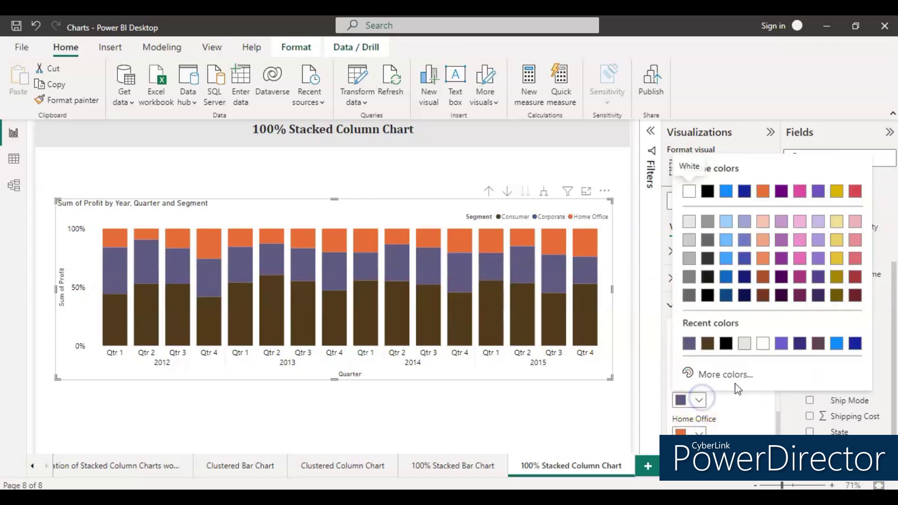
{"action": "left_click", "coordinate": [837, 344]}
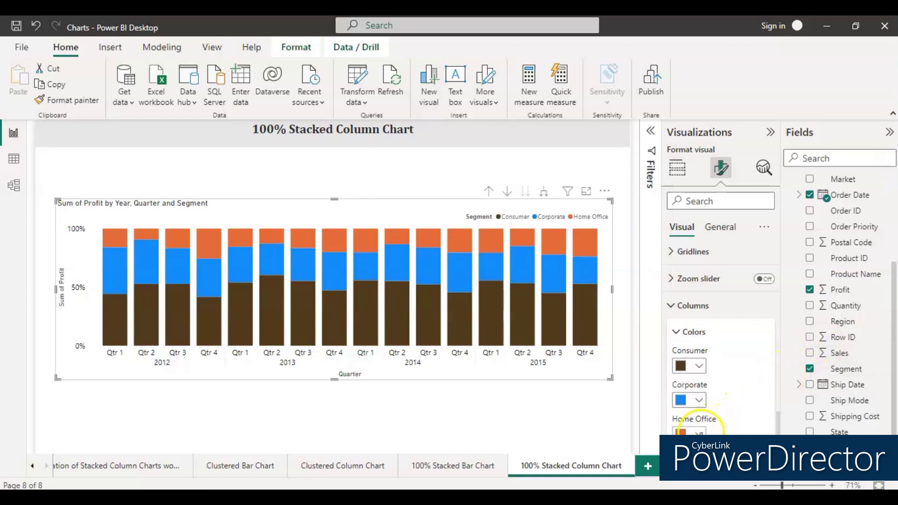
{"action": "left_click", "coordinate": [700, 431]}
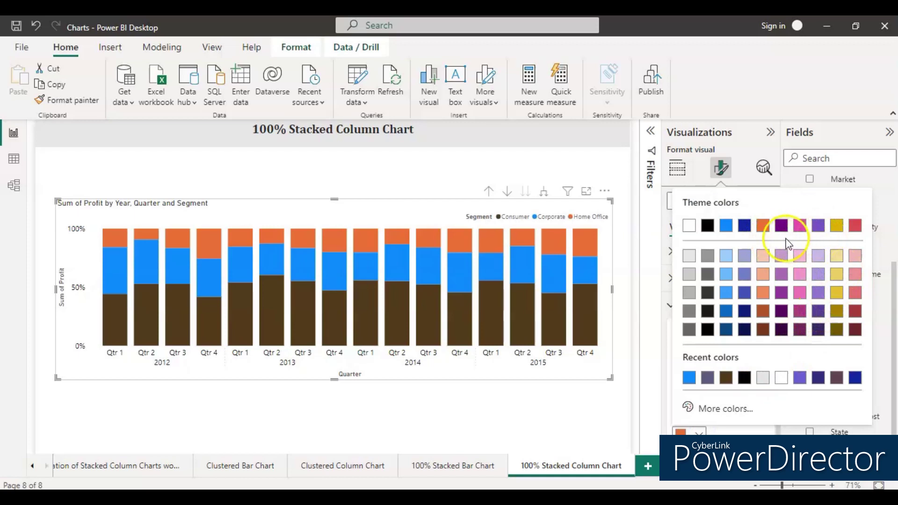
{"action": "left_click", "coordinate": [836, 226]}
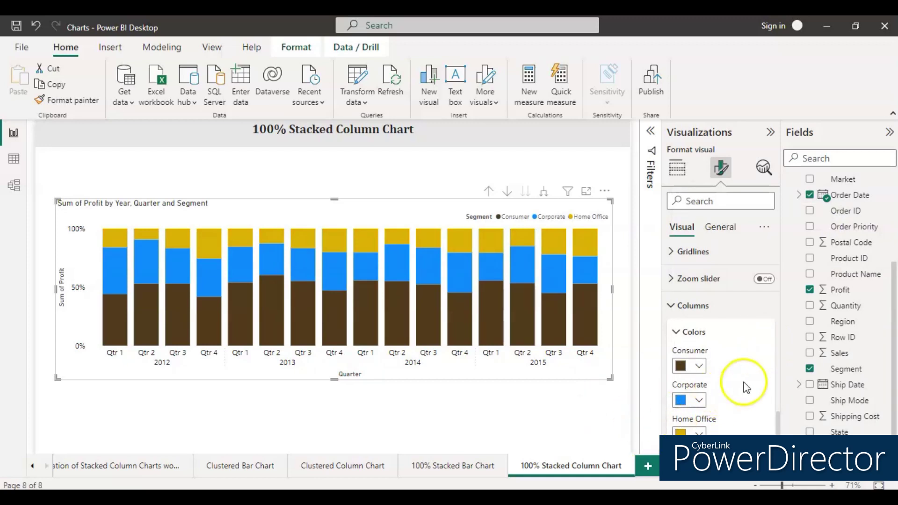
- Try percentage data labels on the columns, then turn them off again
{"action": "scroll", "coordinate": [747, 387], "scroll_direction": "down", "scroll_amount": 3}
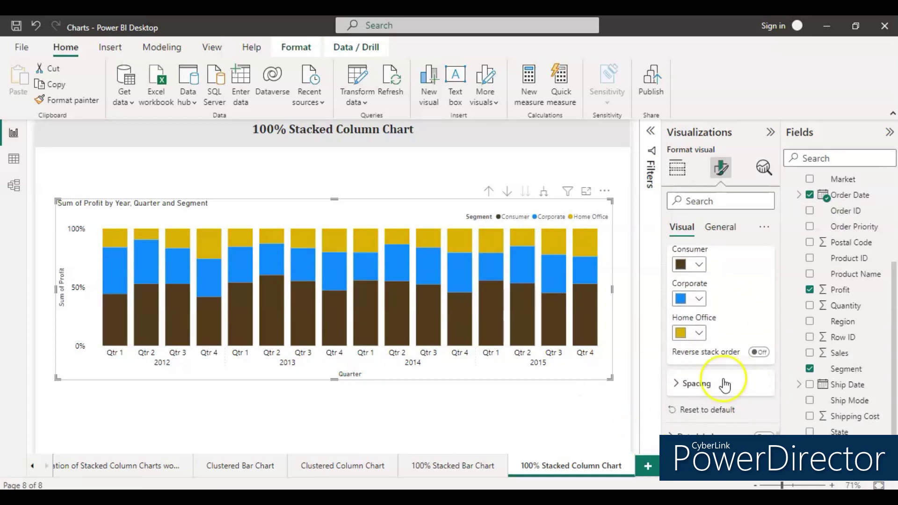
{"action": "left_click", "coordinate": [764, 432]}
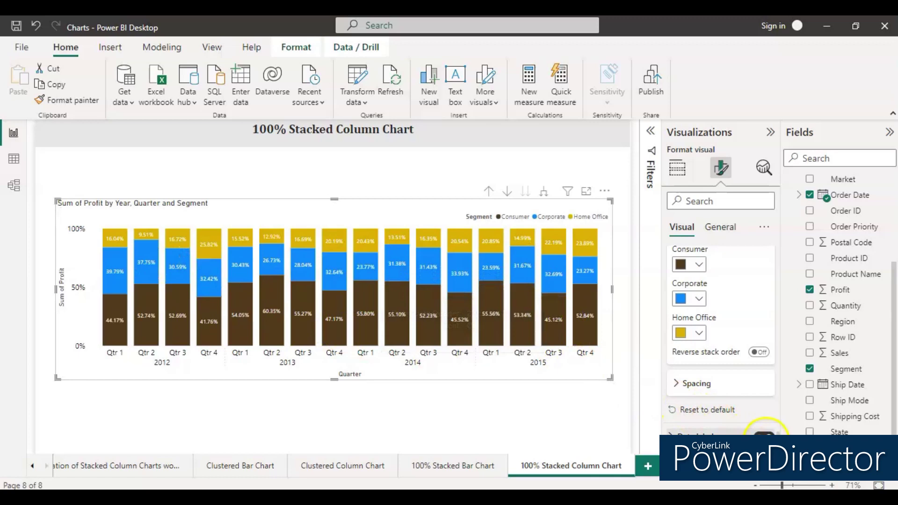
{"action": "left_click", "coordinate": [765, 433]}
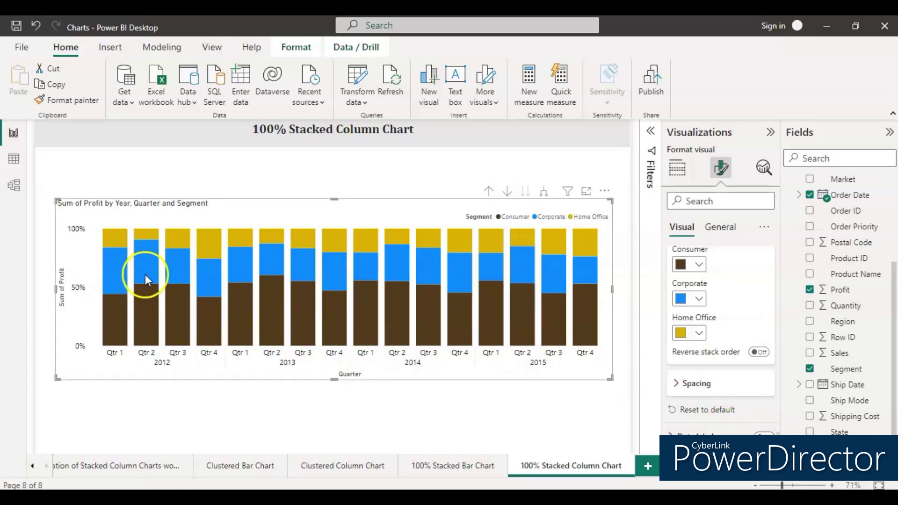
{"action": "left_click", "coordinate": [721, 229]}
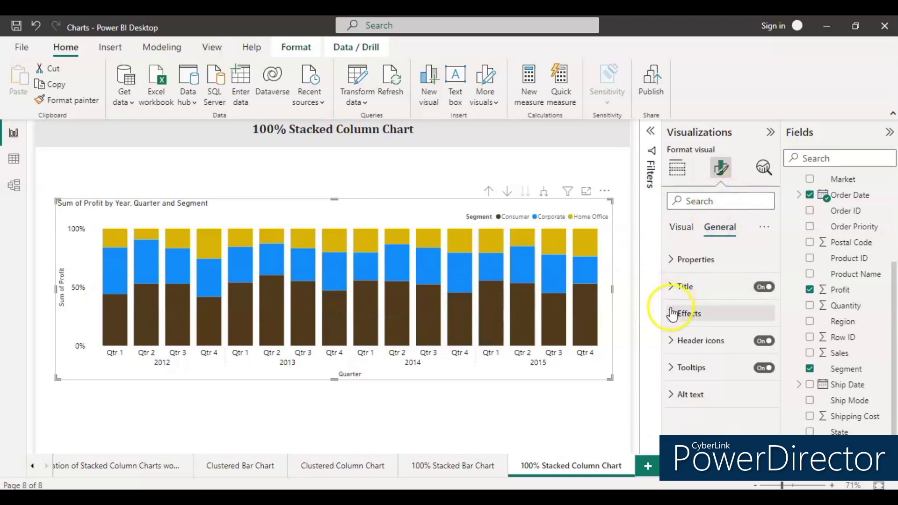
- Change the chart title text to 'Percentage of Profit by Year, Quarter and Segment'
{"action": "left_click", "coordinate": [673, 287]}
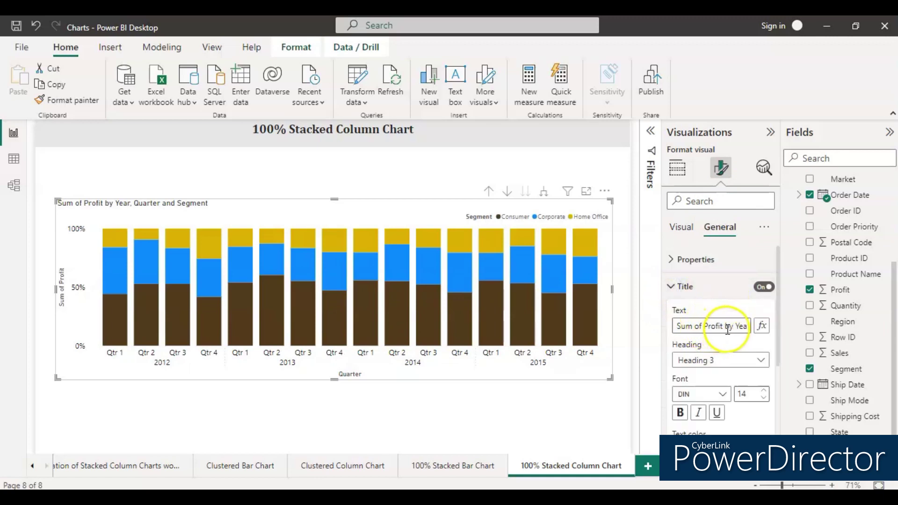
{"action": "left_click", "coordinate": [705, 327]}
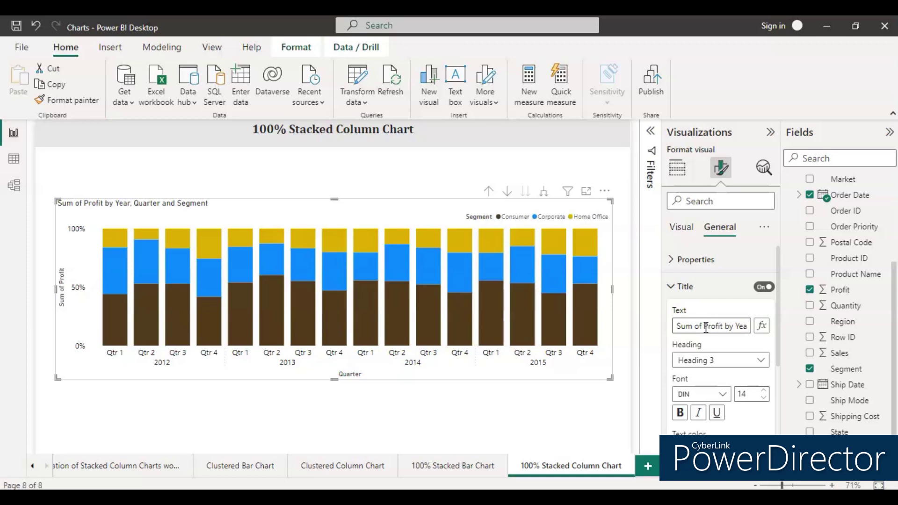
{"action": "type", "text": "P"}
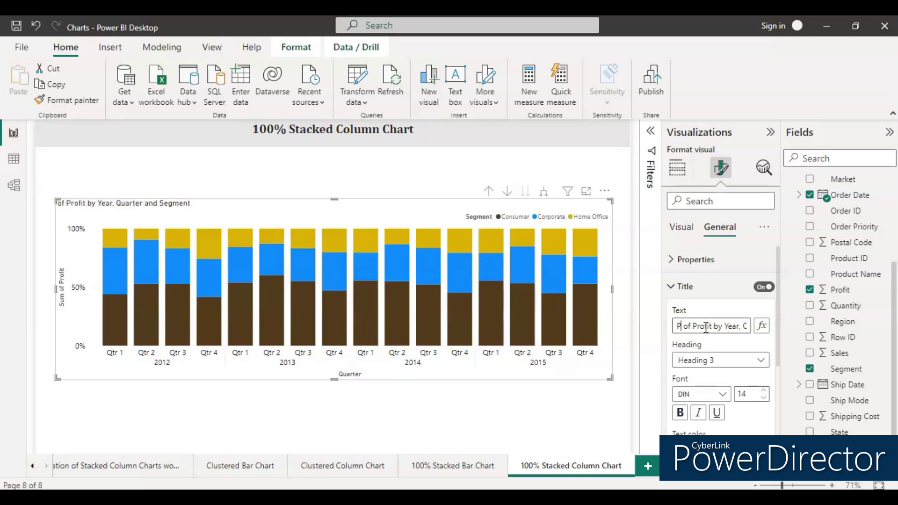
{"action": "type", "text": "ercentage"}
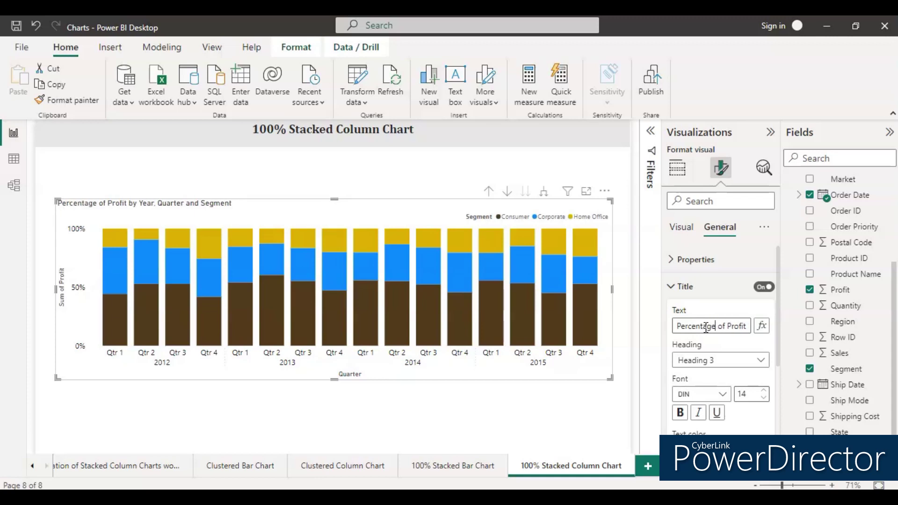
{"action": "scroll", "coordinate": [745, 368], "scroll_direction": "down", "scroll_amount": 1}
{"action": "scroll", "coordinate": [751, 397], "scroll_direction": "down", "scroll_amount": 1}
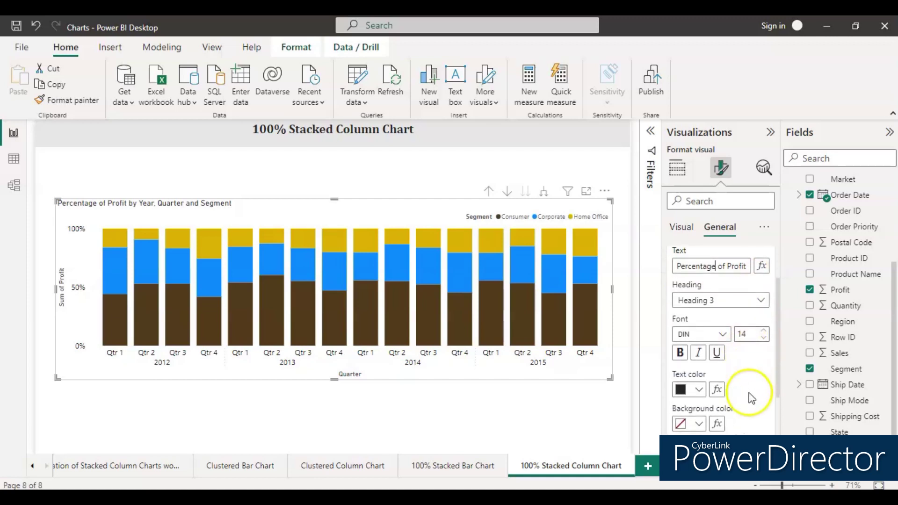
- Centre the title and set it in Cambria at font size 16
{"action": "left_click", "coordinate": [697, 448]}
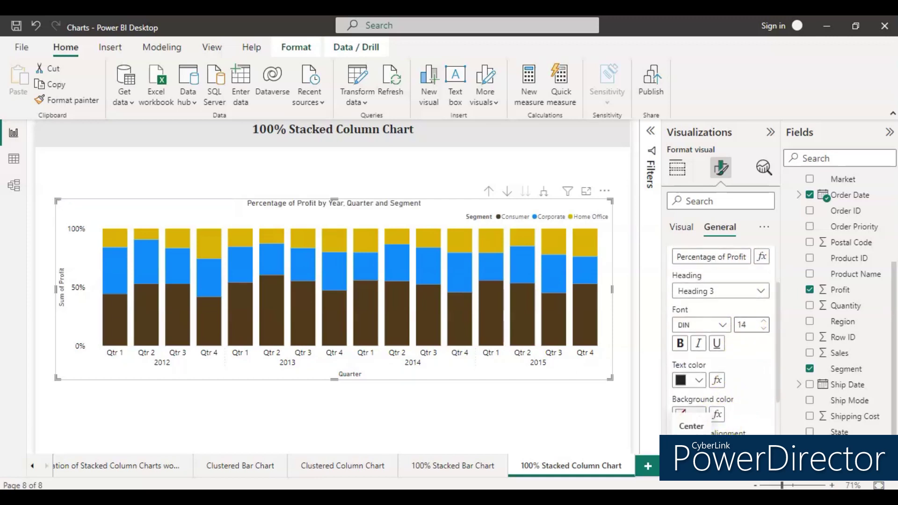
{"action": "left_click", "coordinate": [681, 344]}
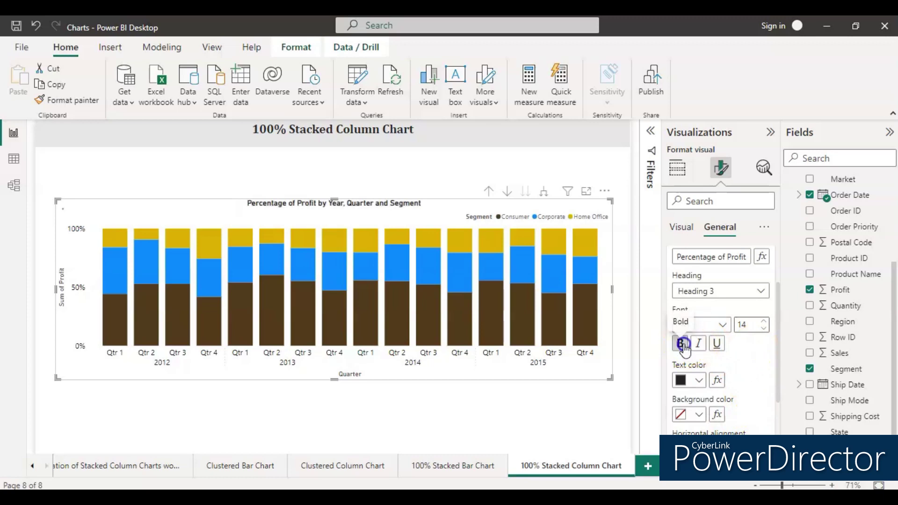
{"action": "left_click", "coordinate": [682, 344]}
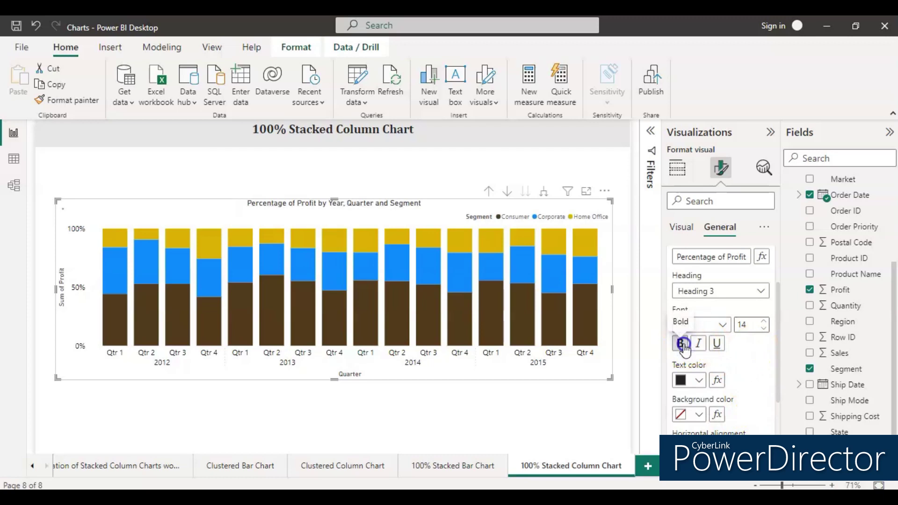
{"action": "left_click", "coordinate": [766, 323]}
{"action": "left_click", "coordinate": [765, 322]}
{"action": "left_click", "coordinate": [765, 322]}
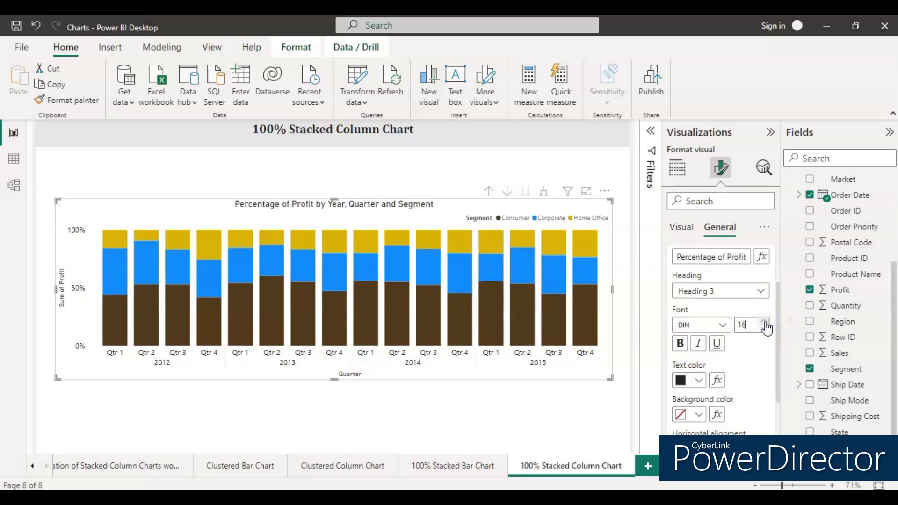
{"action": "left_click", "coordinate": [724, 327]}
{"action": "left_click", "coordinate": [723, 327]}
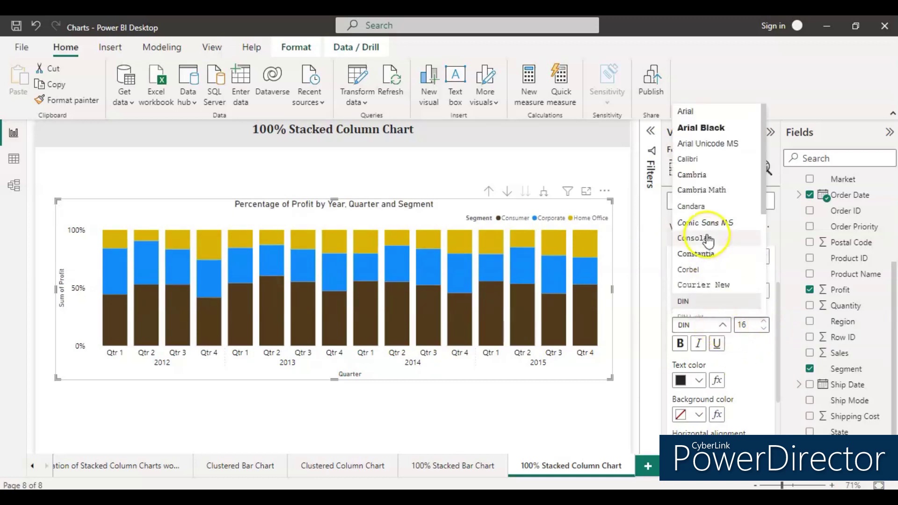
{"action": "left_click", "coordinate": [704, 176]}
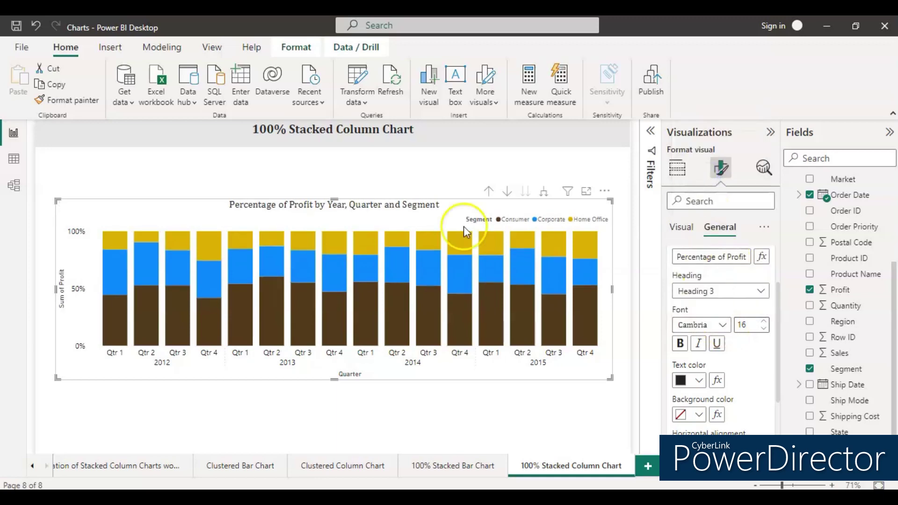
{"action": "scroll", "coordinate": [756, 368], "scroll_direction": "down", "scroll_amount": 3}
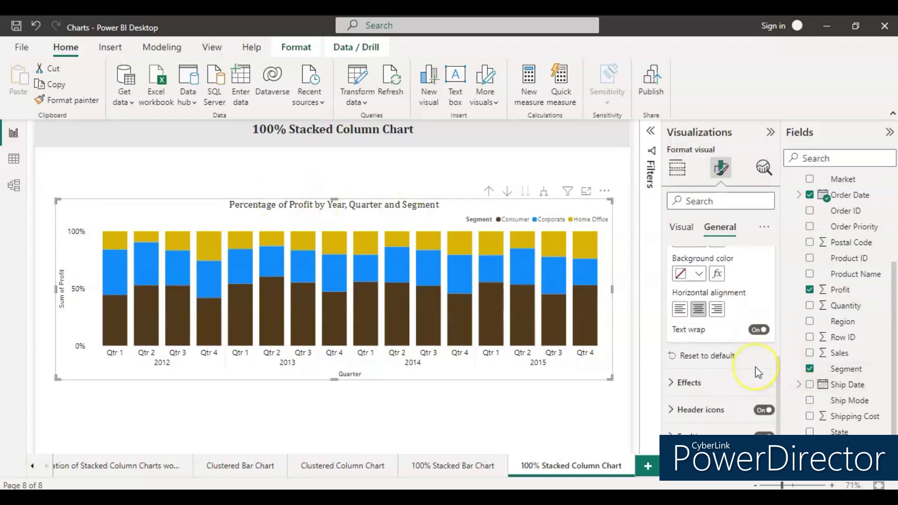
- Set the chart's background colour to white
{"action": "left_click", "coordinate": [673, 382]}
{"action": "scroll", "coordinate": [744, 379], "scroll_direction": "down", "scroll_amount": 3}
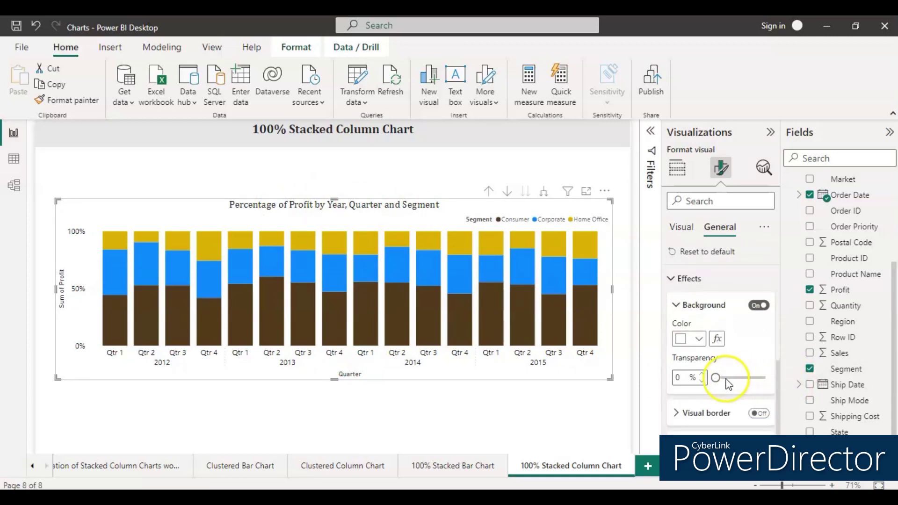
{"action": "left_click", "coordinate": [699, 338]}
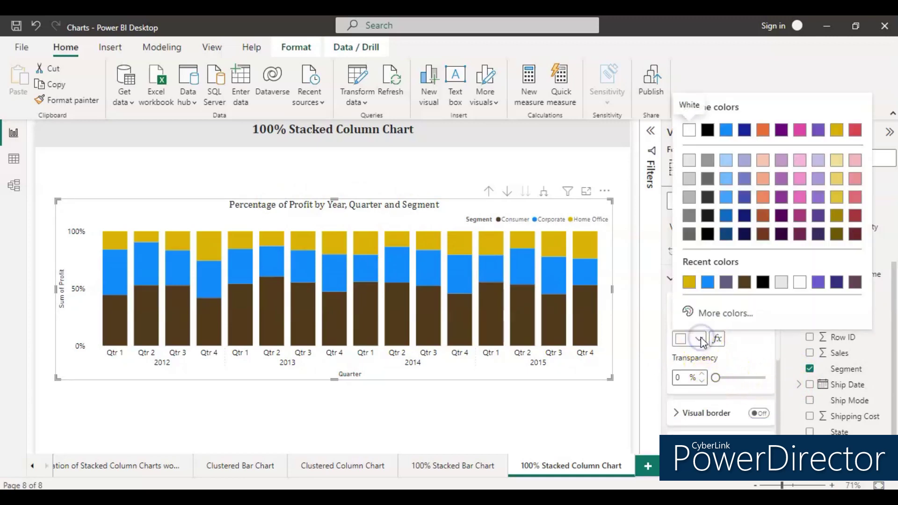
{"action": "left_click", "coordinate": [692, 133]}
{"action": "left_click", "coordinate": [699, 339]}
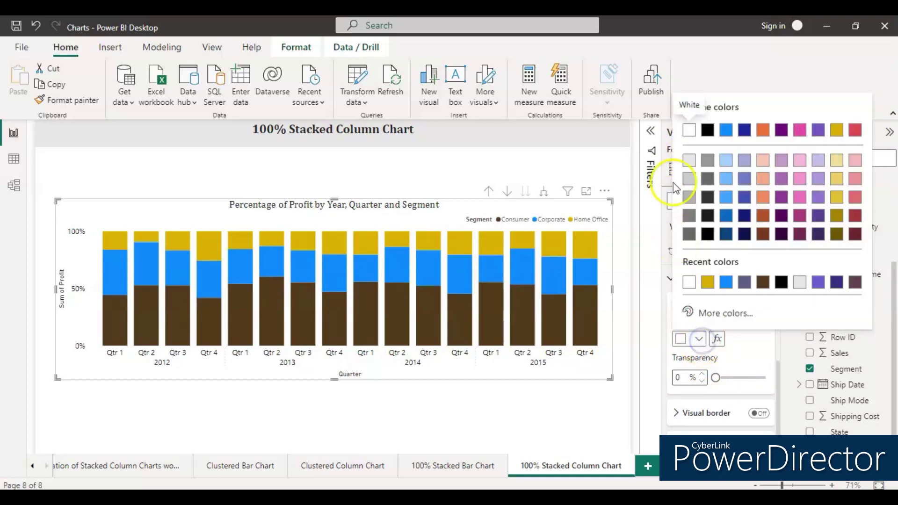
{"action": "left_click", "coordinate": [690, 161]}
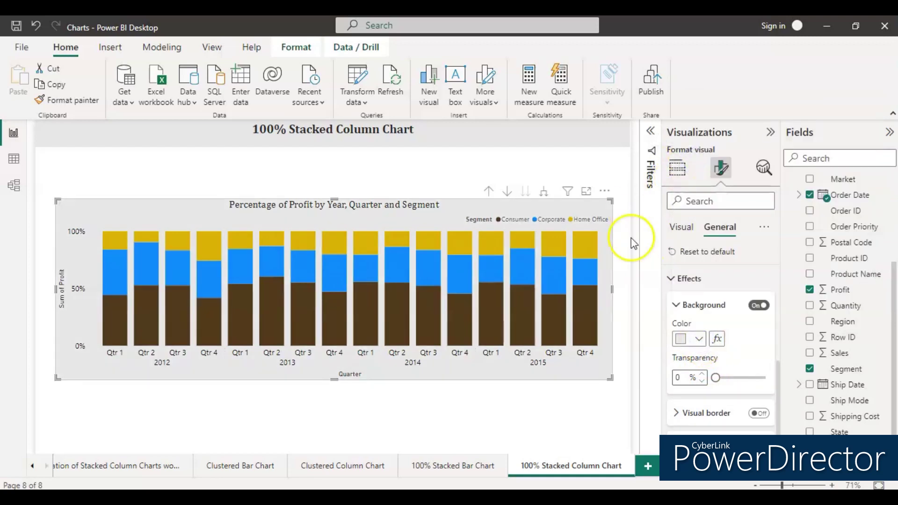
{"action": "left_click", "coordinate": [699, 341]}
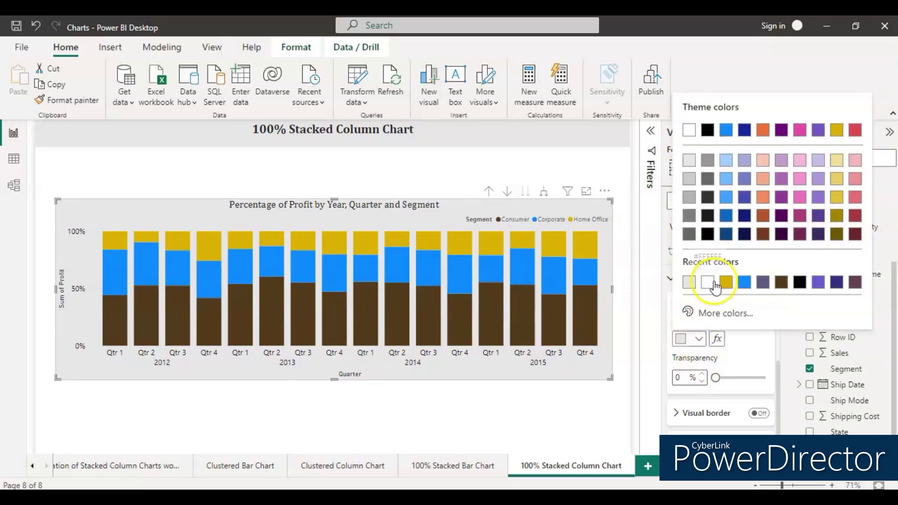
{"action": "left_click", "coordinate": [689, 133]}
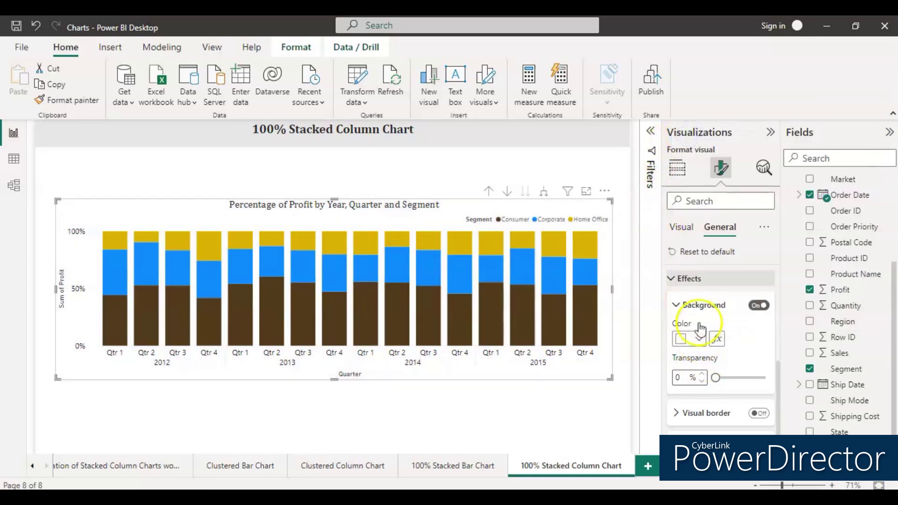
- Turn on a black visual border with 1 px rounded corners
{"action": "scroll", "coordinate": [746, 367], "scroll_direction": "down", "scroll_amount": 3}
{"action": "left_click", "coordinate": [760, 325]}
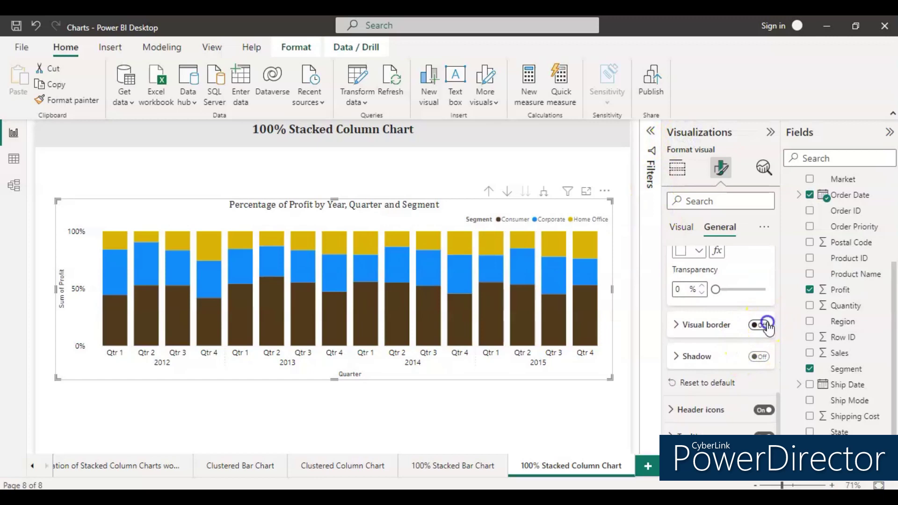
{"action": "left_click", "coordinate": [678, 326]}
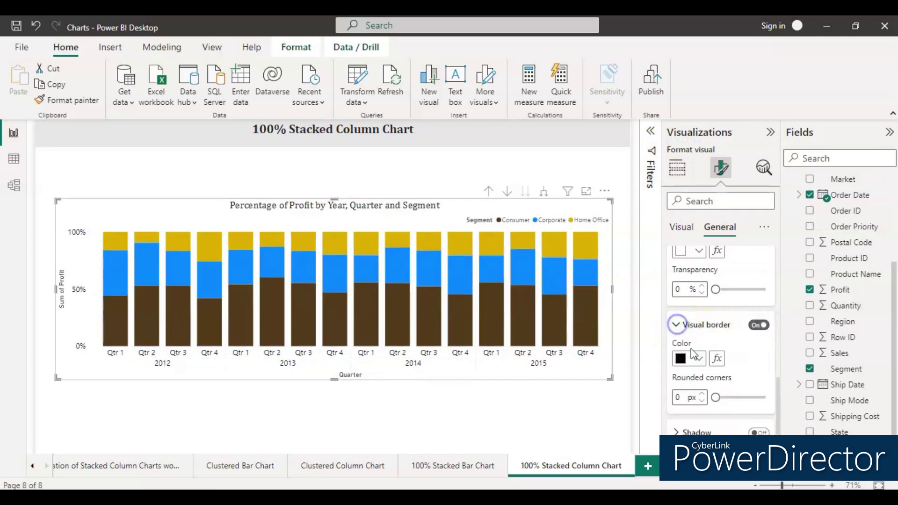
{"action": "left_click", "coordinate": [702, 395]}
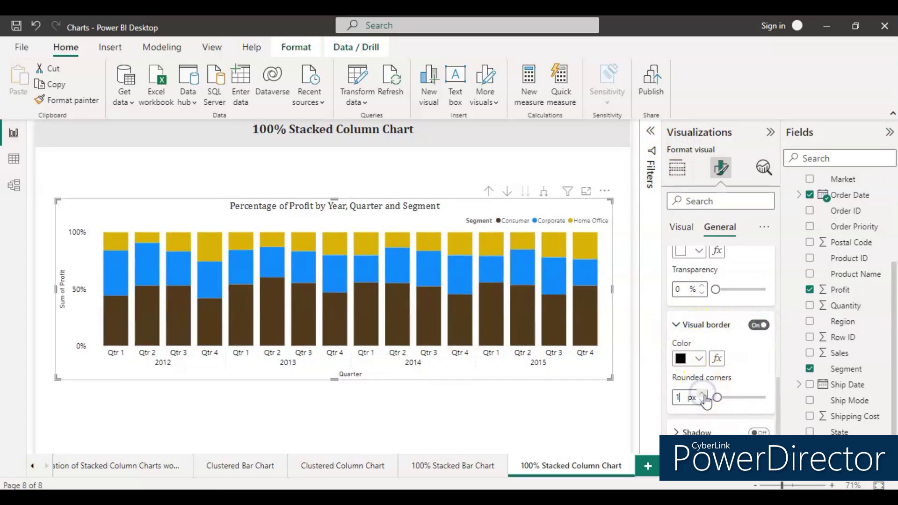
- Click an empty canvas area to view the finished bordered chart without selection frames
{"action": "left_click", "coordinate": [574, 413]}
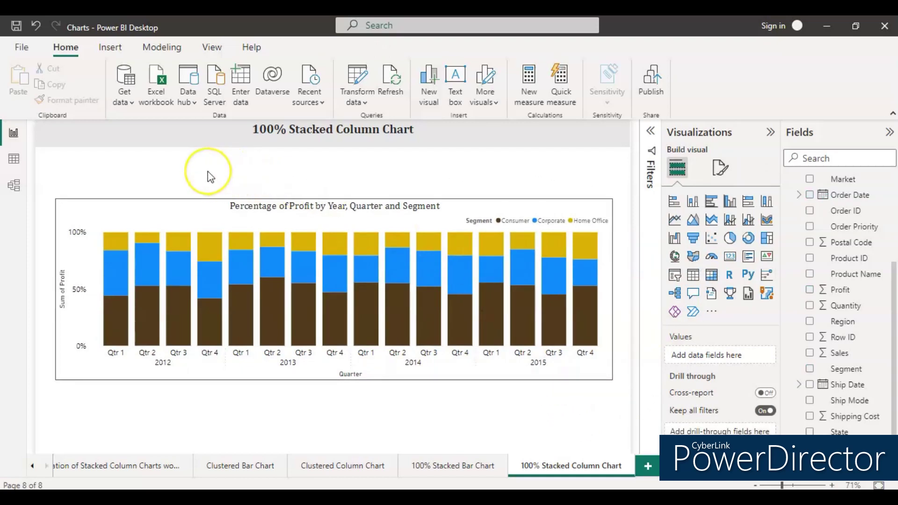